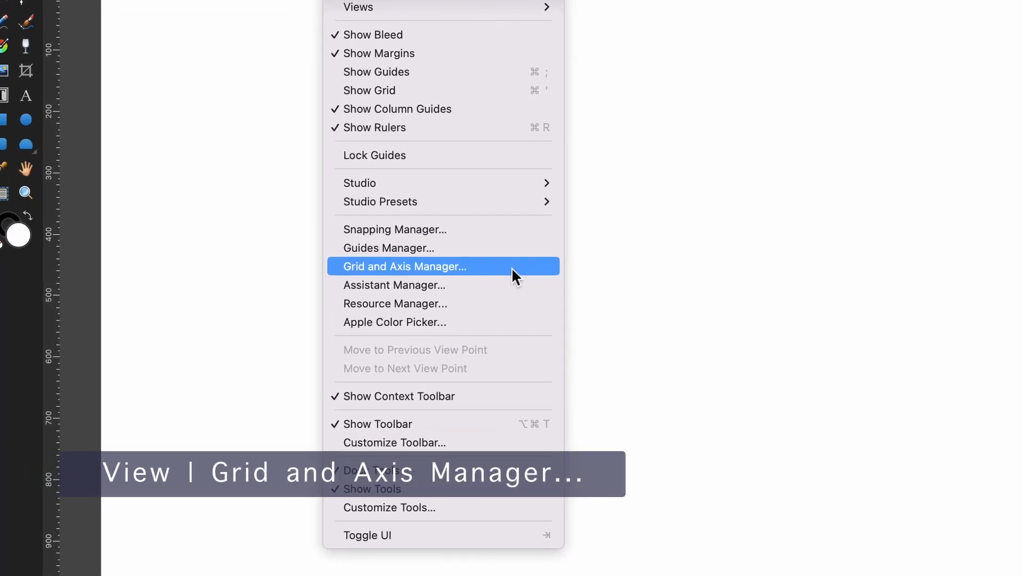
# Step: Show the document grid in Basic mode with a spacing of 60 px
pyautogui.click(511, 267)
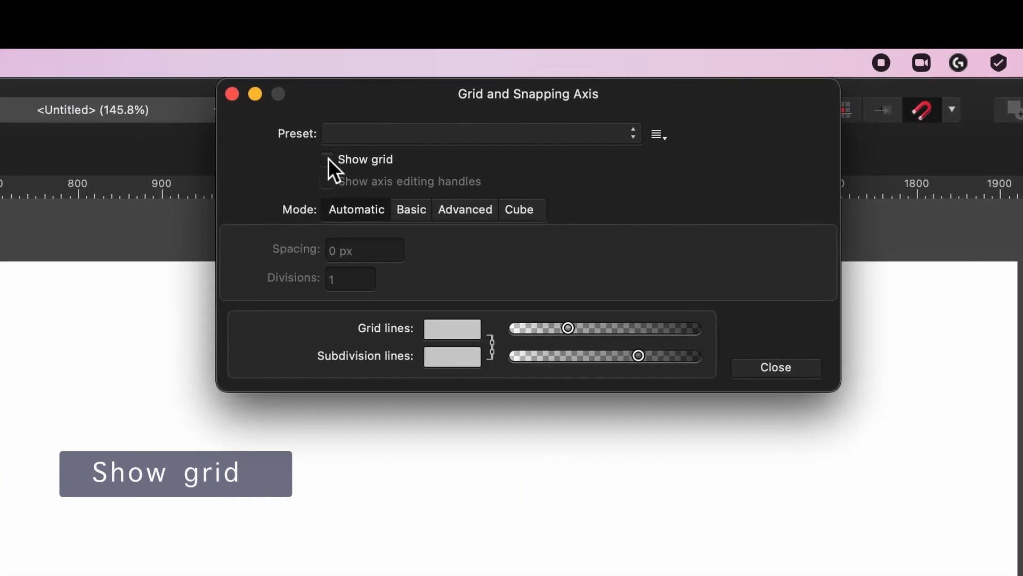
pyautogui.click(328, 159)
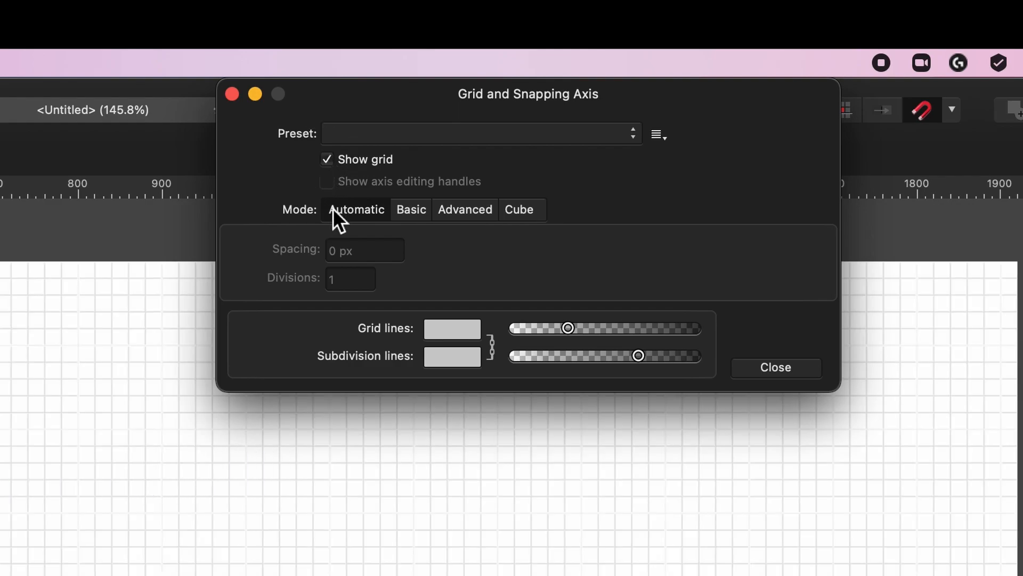
pyautogui.click(414, 210)
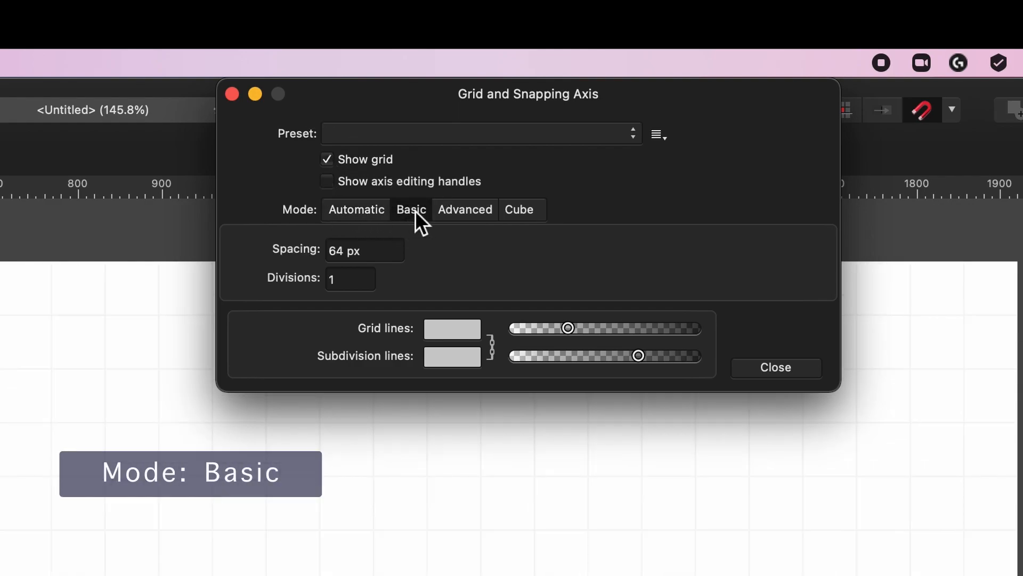
pyautogui.moveTo(389, 249); pyautogui.dragTo(323, 251)
pyautogui.write('60')
pyautogui.press('Return')
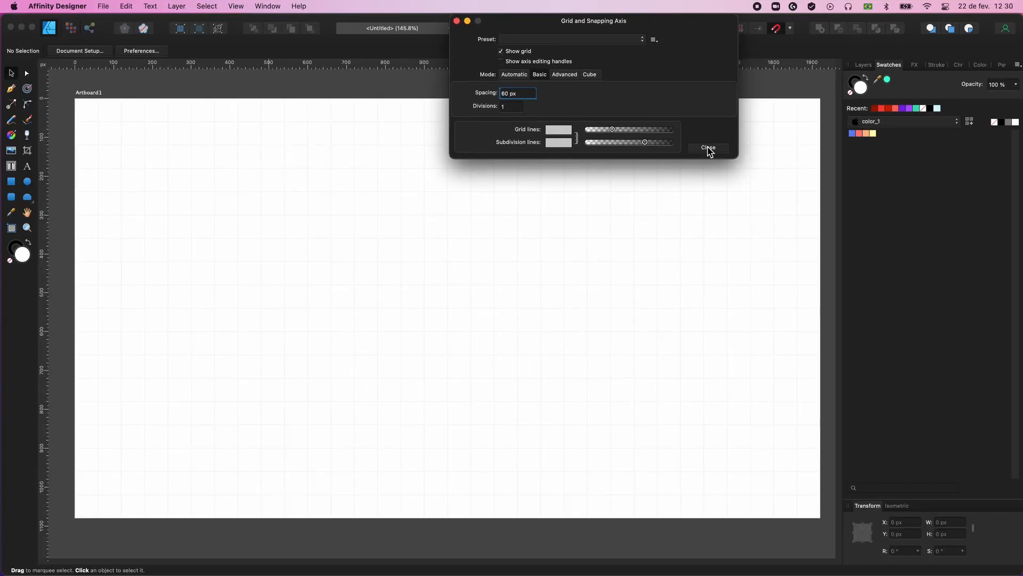
pyautogui.click(707, 147)
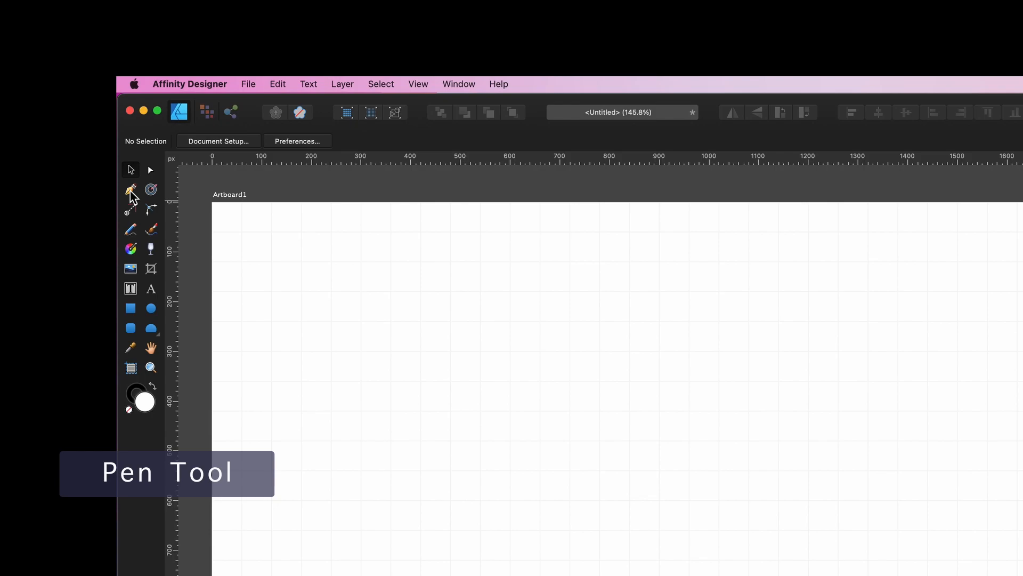
# Step: Draw a closed 960 × 120 px triangle with the Pen tool, its base centred on the artboard and its tip at the left edge's midpoint
pyautogui.click(130, 190)
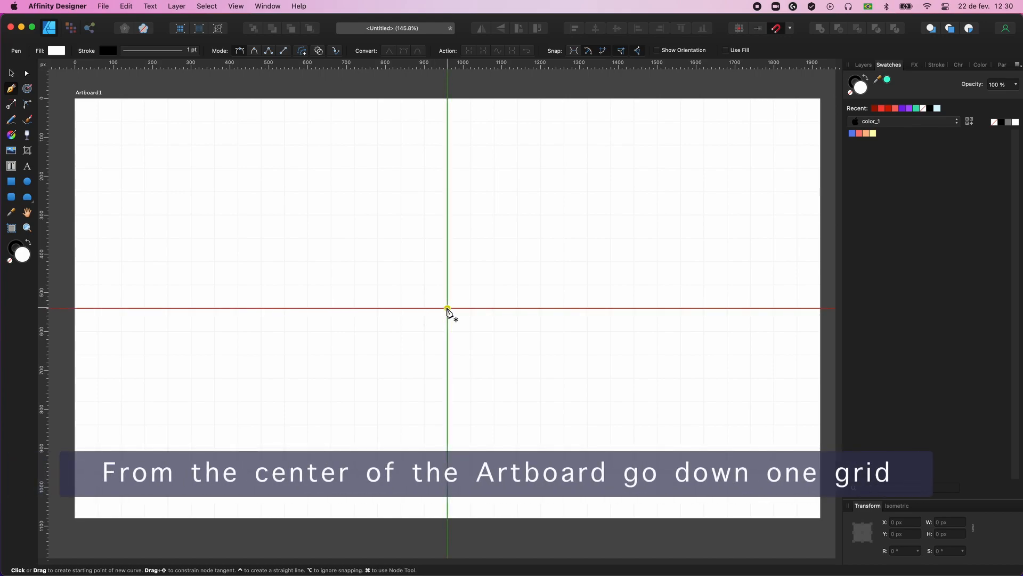
pyautogui.click(447, 331)
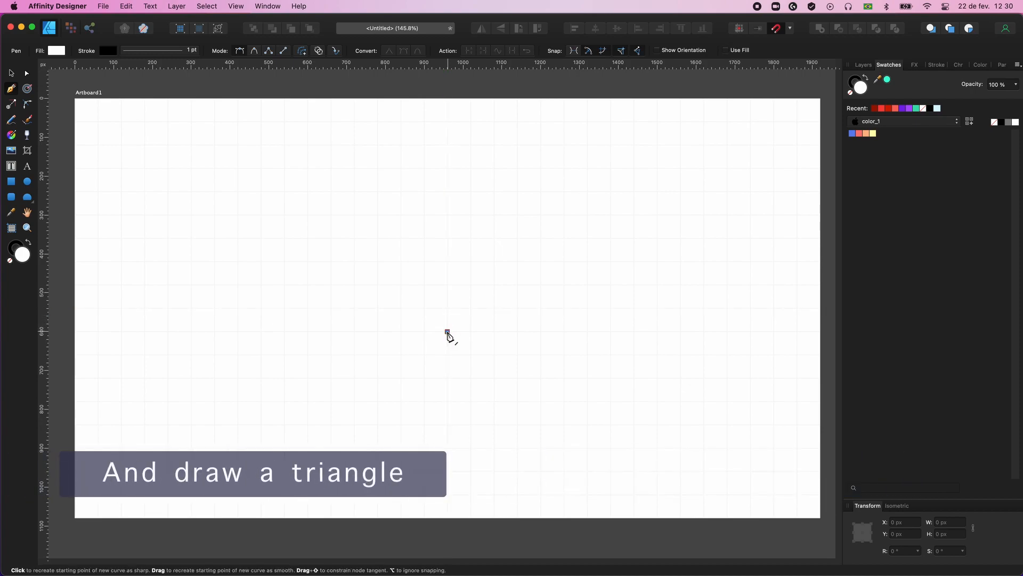
pyautogui.click(447, 285)
pyautogui.click(75, 308)
pyautogui.click(447, 332)
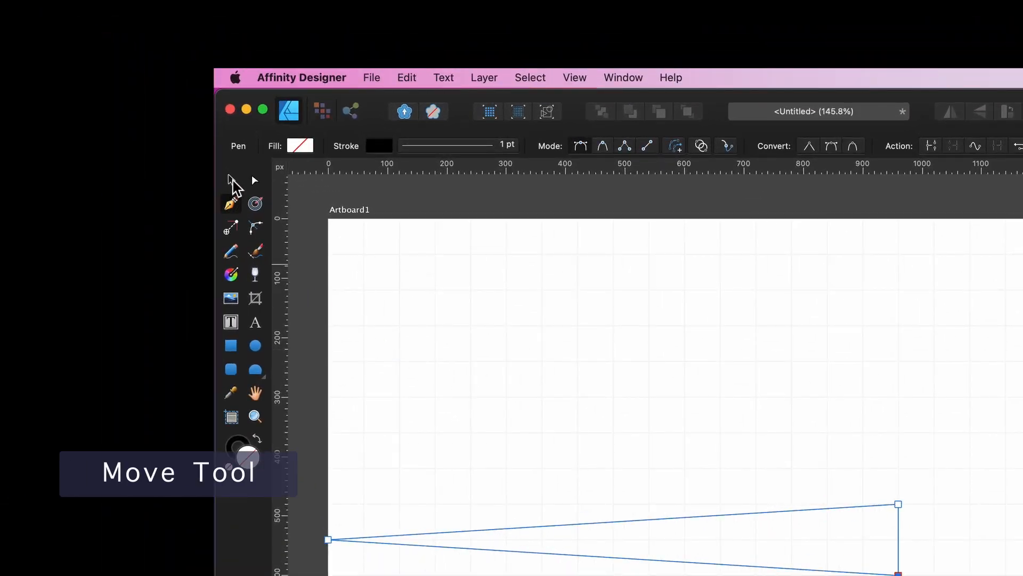
# Step: Make two copies of the triangle above the original, each offset 180 px upward
pyautogui.click(230, 179)
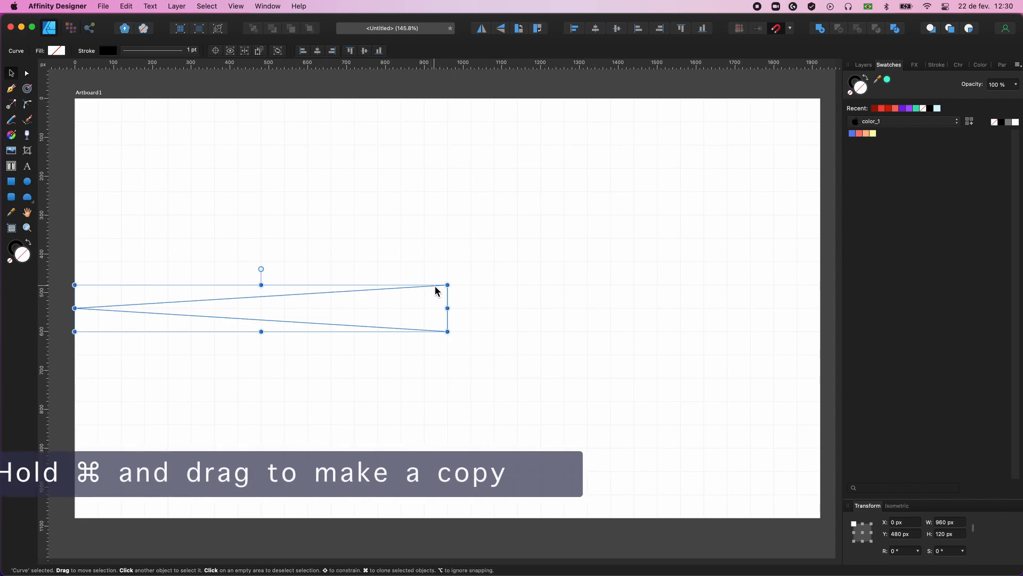
pyautogui.moveTo(434, 291); pyautogui.dragTo(434, 223)
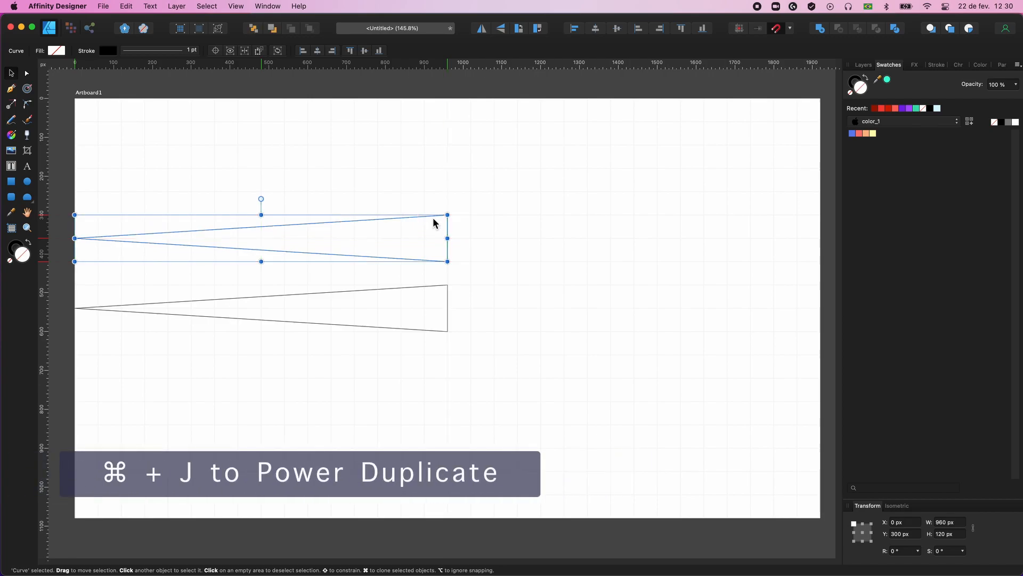
pyautogui.press('super+j')
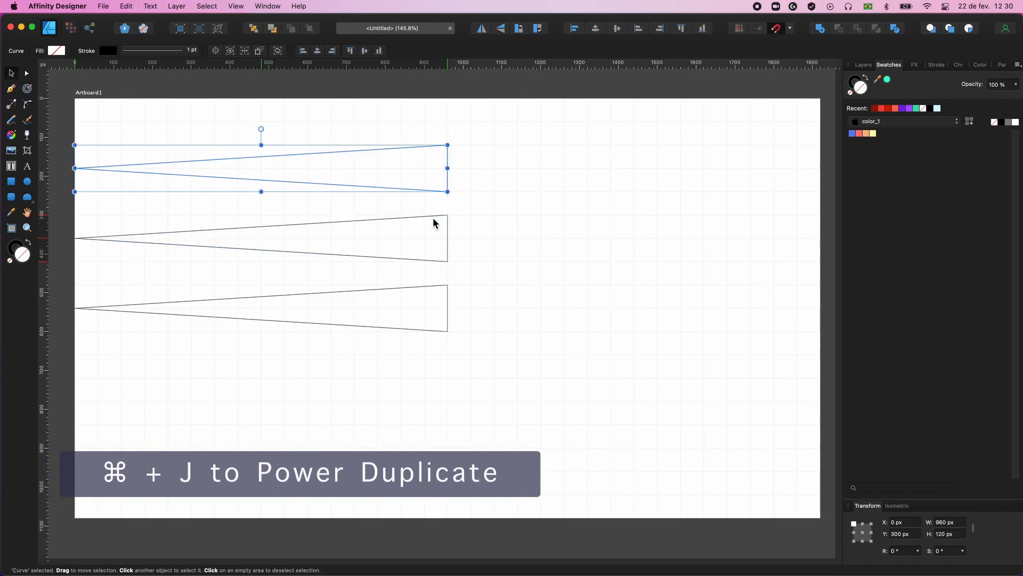
# Step: Make two copies of the original triangle below it, each offset 180 px downward
pyautogui.click(431, 291)
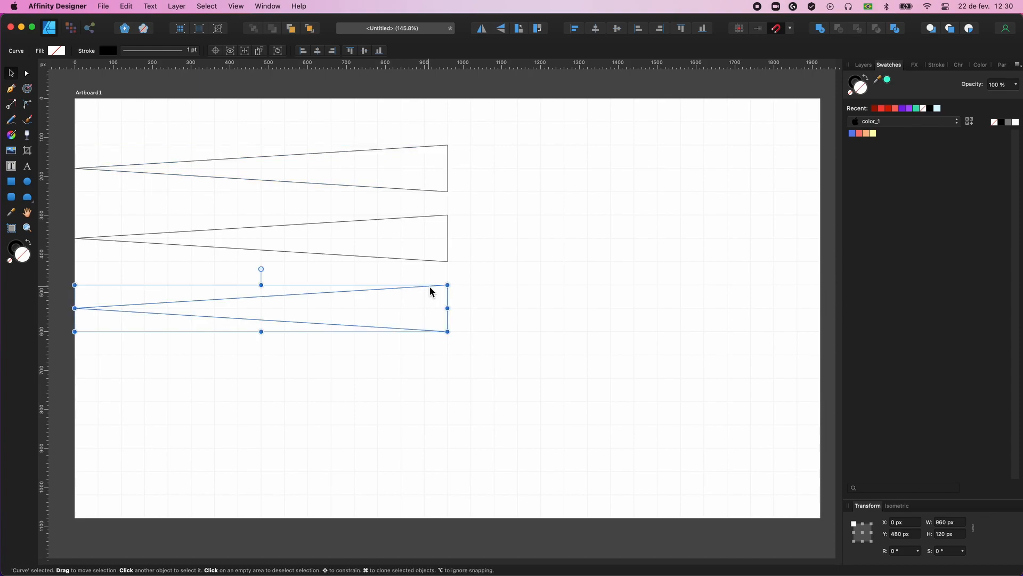
pyautogui.moveTo(430, 291); pyautogui.dragTo(427, 359)
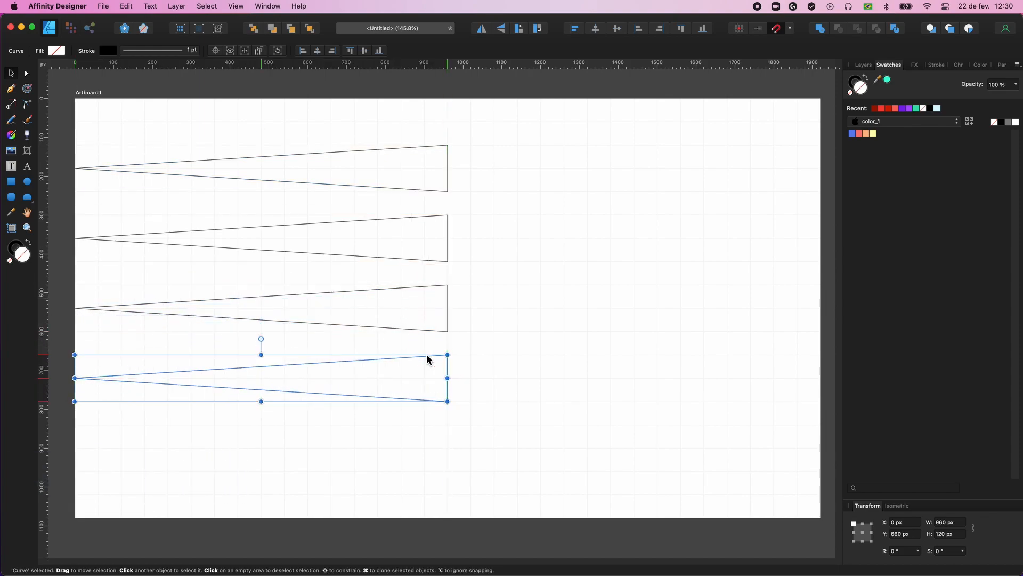
pyautogui.press('super+j')
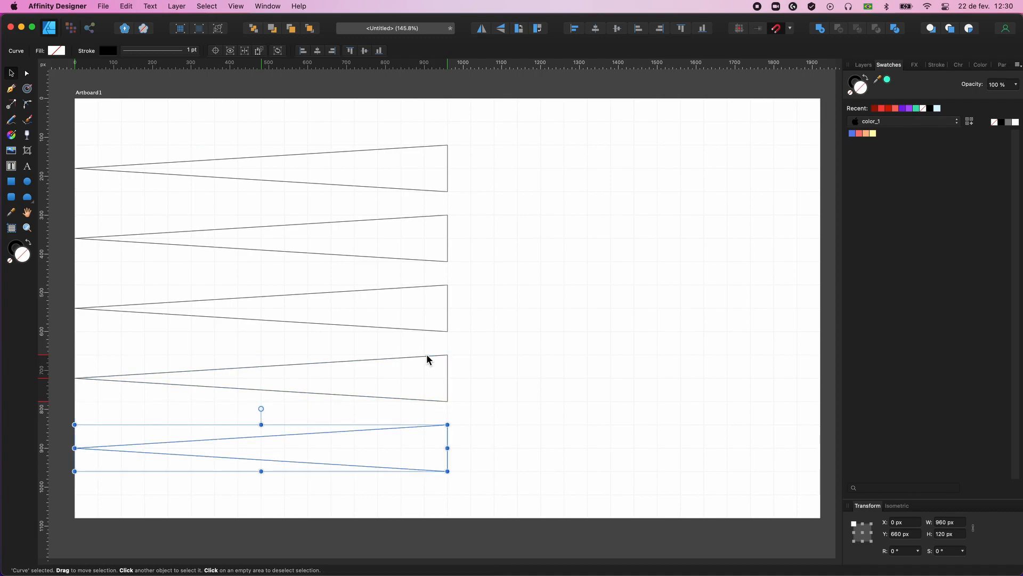
pyautogui.click(499, 350)
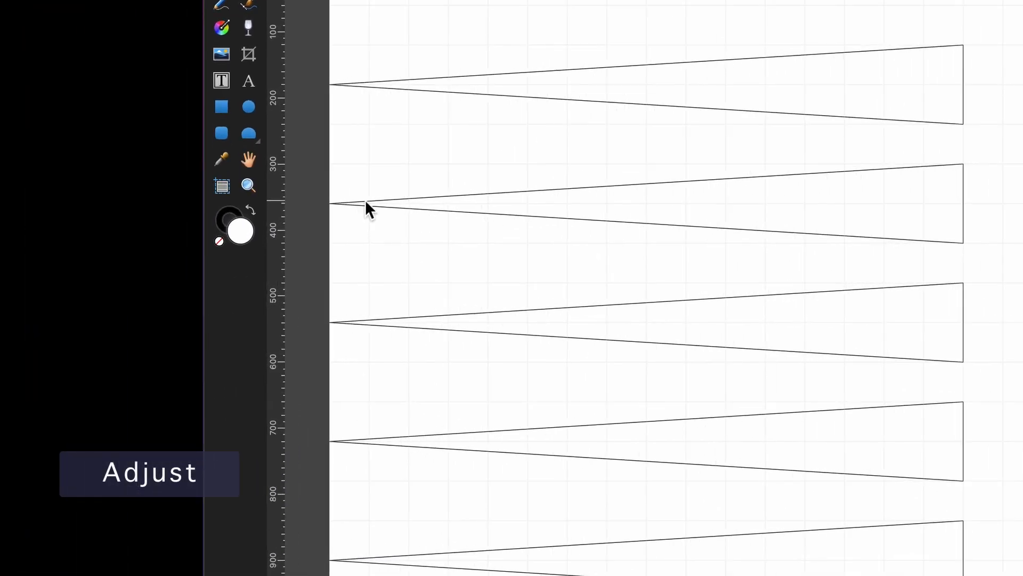
# Step: Shear the two upper triangles vertically from their left ends so their tips meet the middle triangle's tip
pyautogui.click(92, 239)
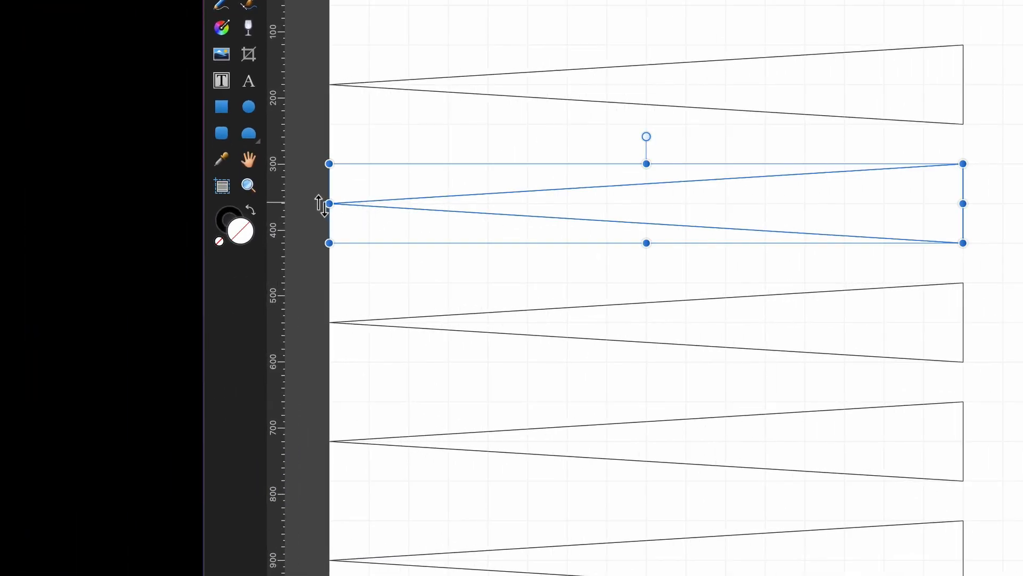
pyautogui.moveTo(322, 205); pyautogui.dragTo(325, 322)
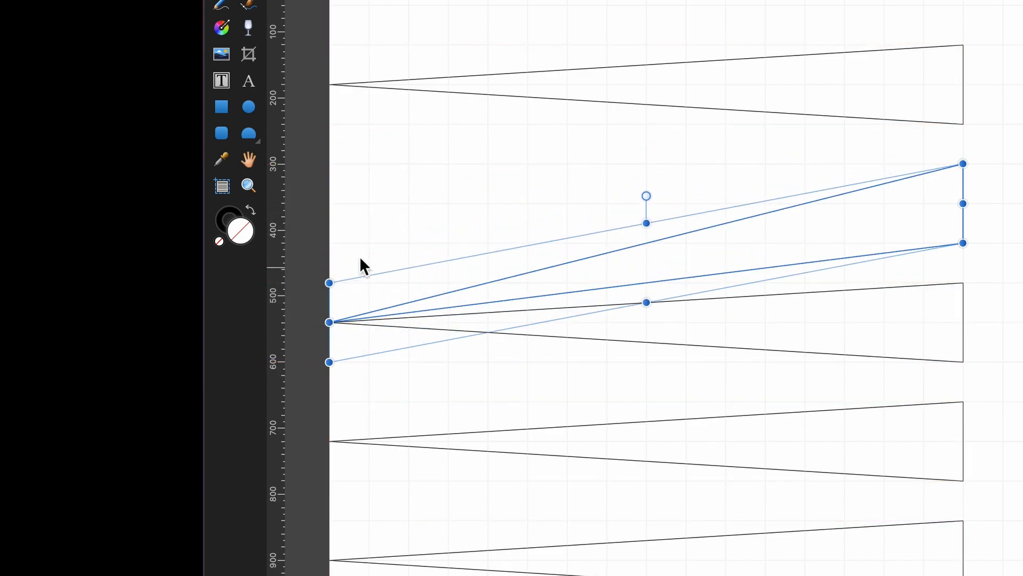
pyautogui.click(466, 94)
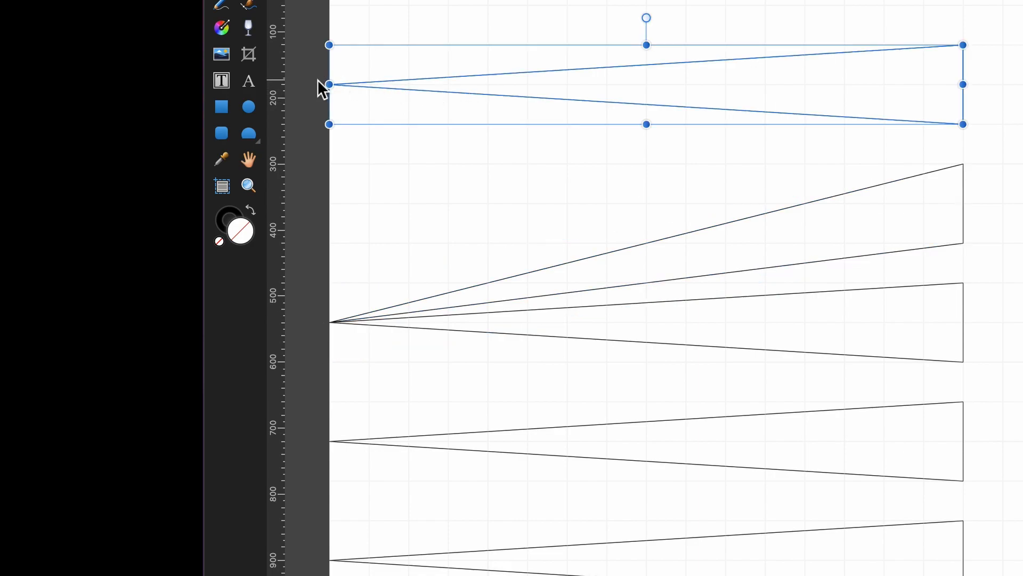
pyautogui.moveTo(326, 84); pyautogui.dragTo(314, 319)
# Step: Shear the two lower triangles vertically from their left ends so their tips meet at the middle triangle's tip
pyautogui.click(420, 438)
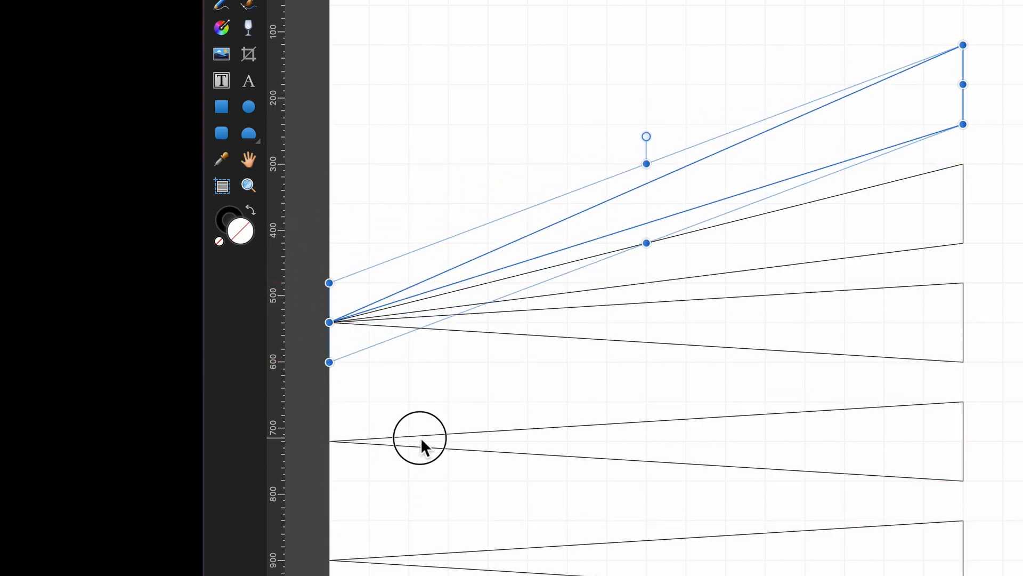
pyautogui.moveTo(319, 440); pyautogui.dragTo(334, 330)
pyautogui.scroll(-10, 335, 298)
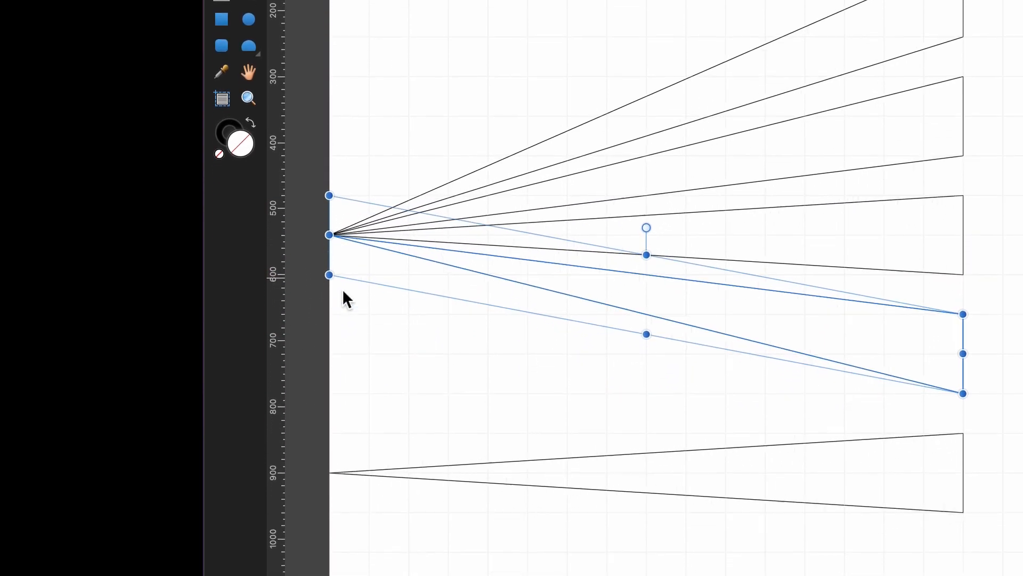
pyautogui.click(414, 339)
pyautogui.moveTo(322, 342); pyautogui.dragTo(323, 108)
pyautogui.click(311, 109)
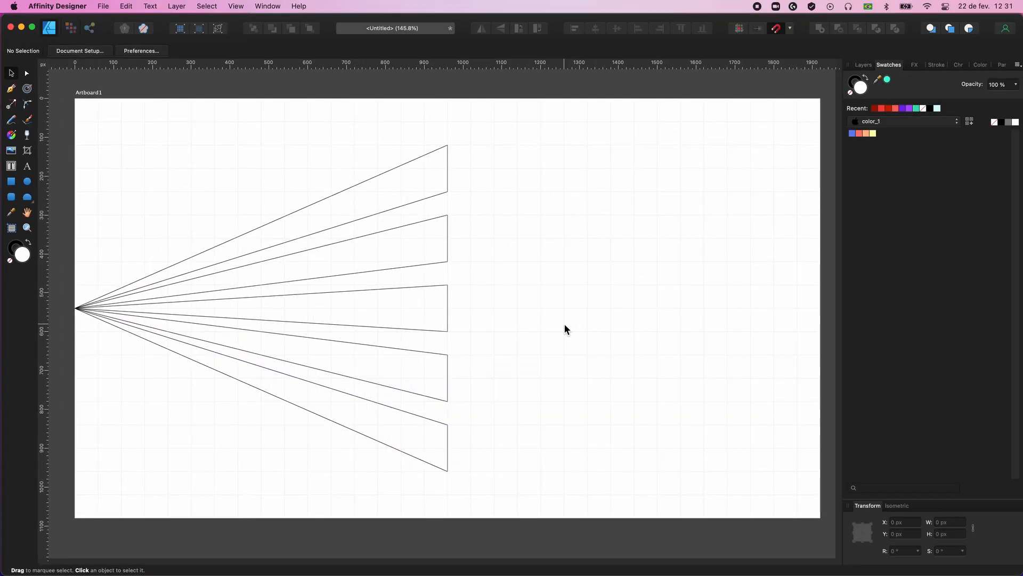
# Step: Fill all five triangles with the blue #516BEB swatch from the color_1 palette
pyautogui.moveTo(346, 152); pyautogui.dragTo(491, 491)
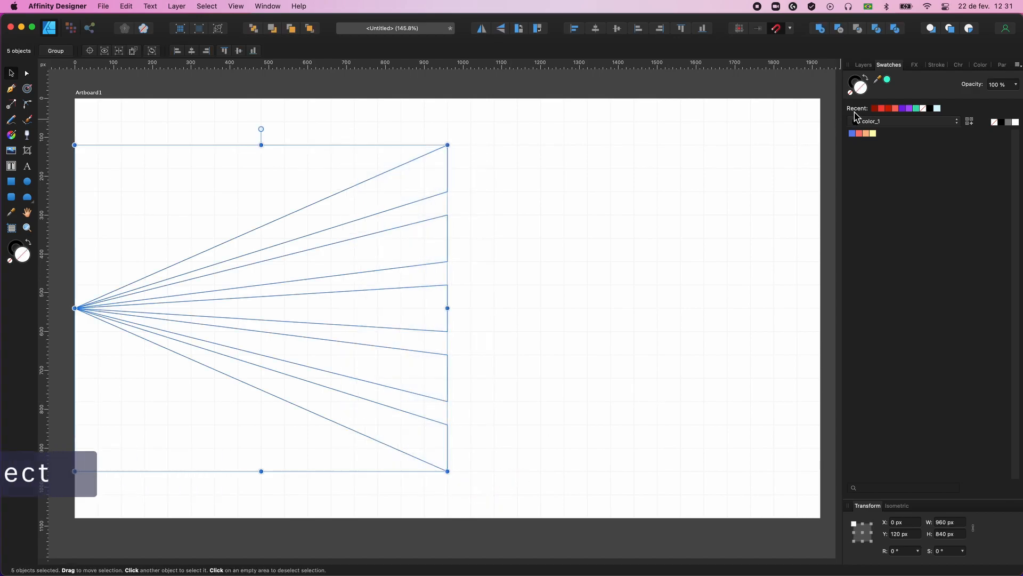
pyautogui.click(853, 133)
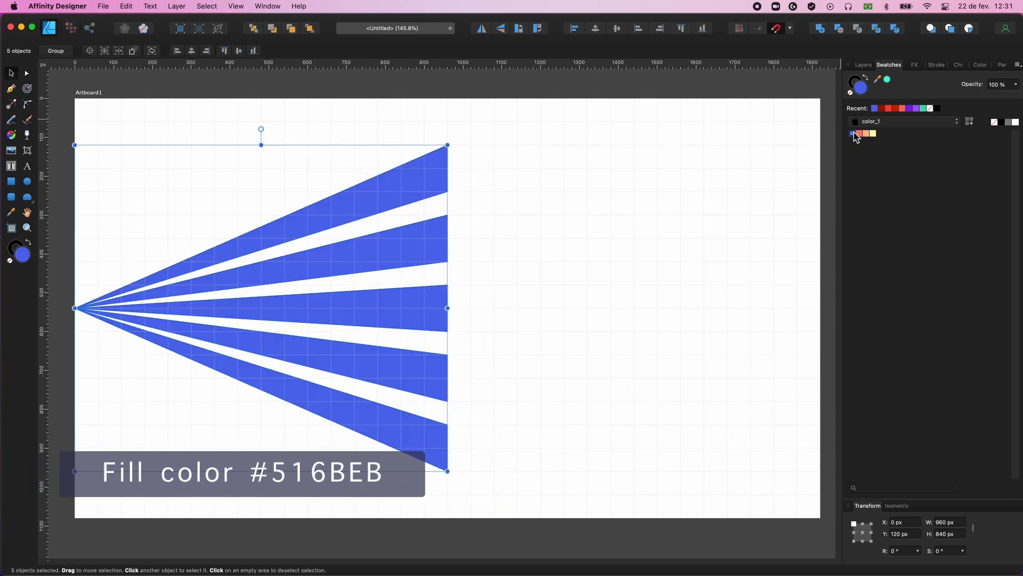
pyautogui.click(628, 246)
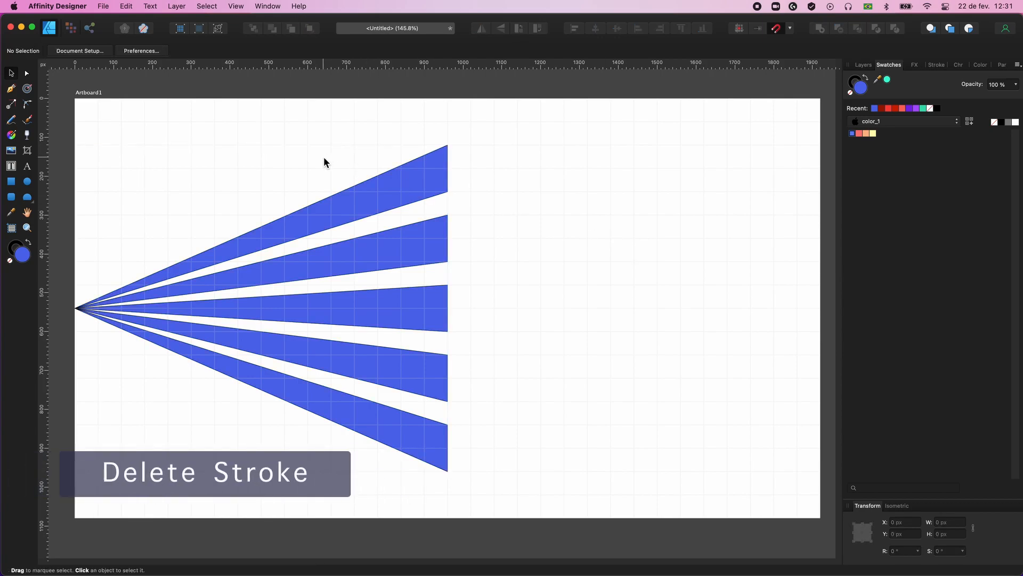
# Step: Remove the stroke from all five blue triangles
pyautogui.moveTo(323, 163); pyautogui.dragTo(501, 469)
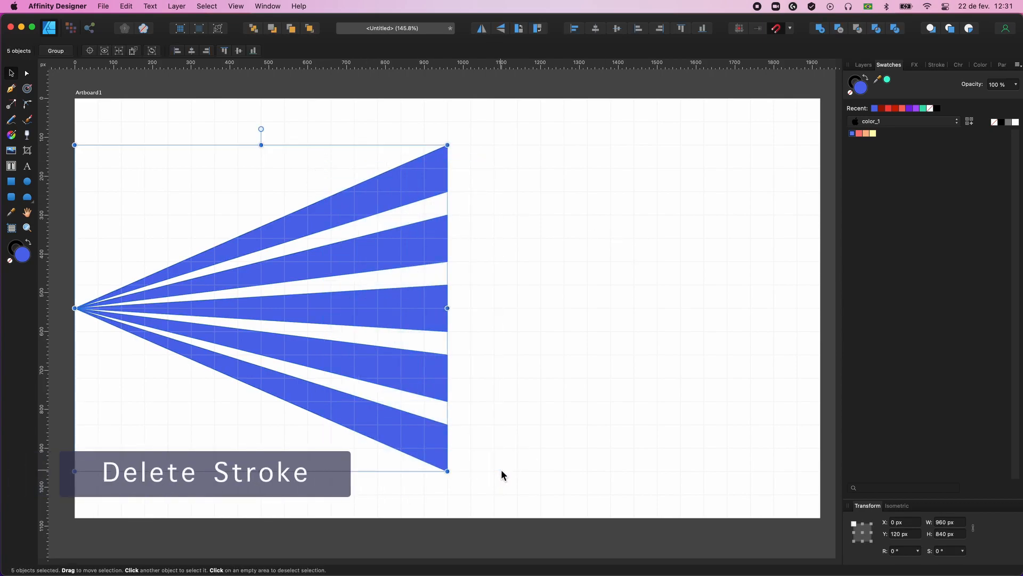
pyautogui.click(15, 248)
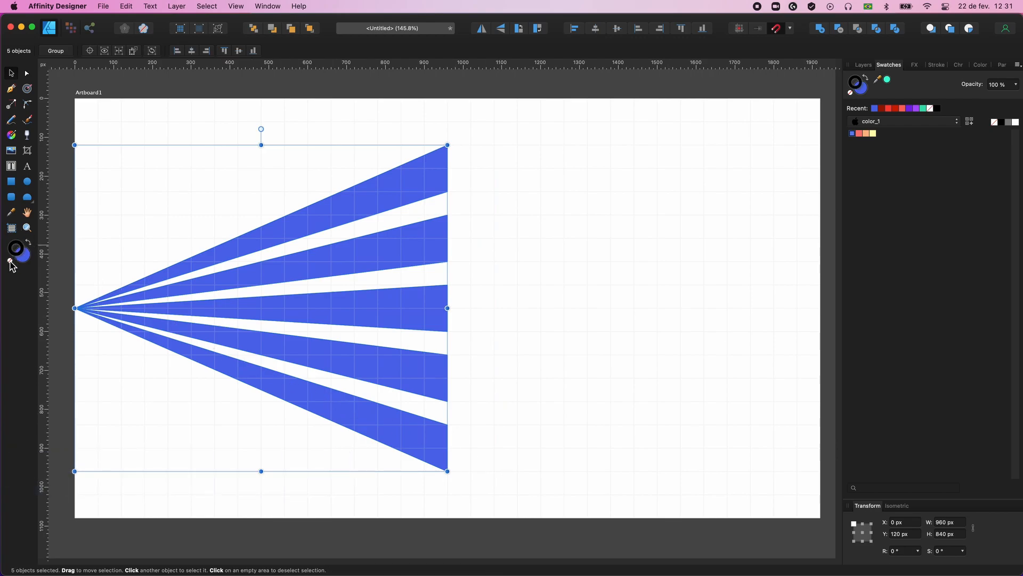
pyautogui.click(10, 262)
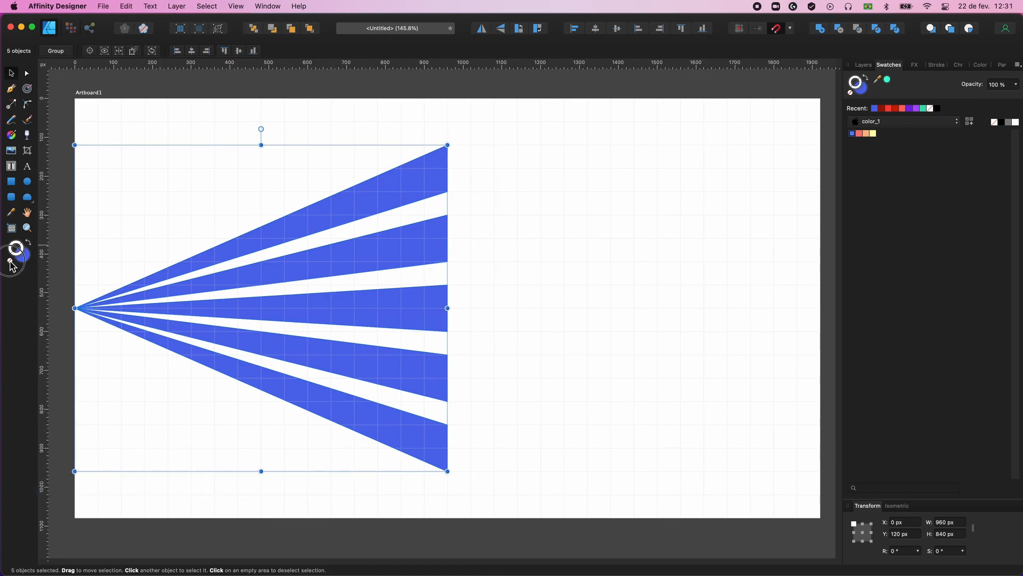
pyautogui.click(620, 282)
# Step: Copy the five triangles onto the artboard's right half and rotate the copies 180° so they mirror the originals
pyautogui.moveTo(312, 173); pyautogui.dragTo(457, 489)
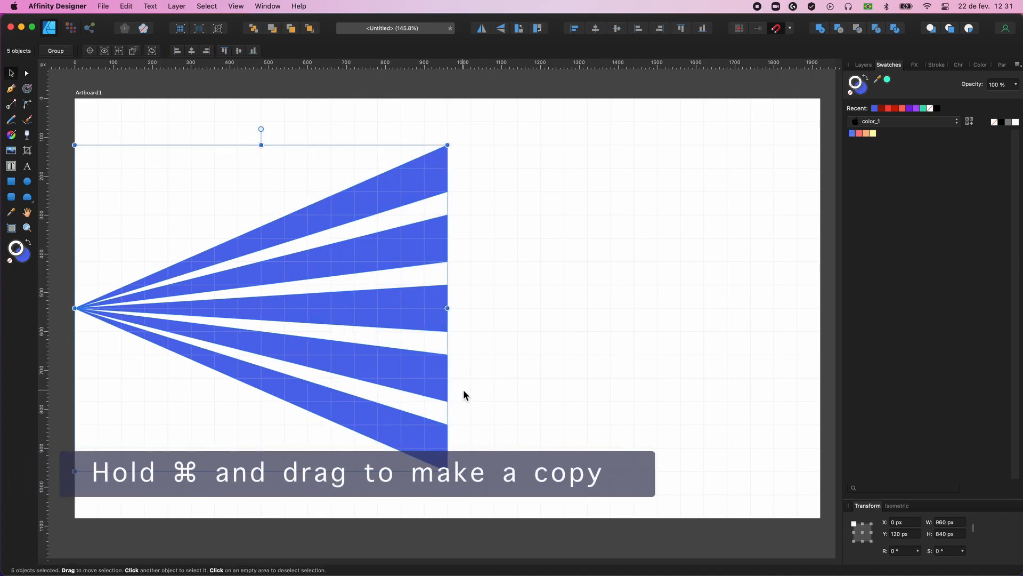
pyautogui.moveTo(410, 314); pyautogui.dragTo(779, 316)
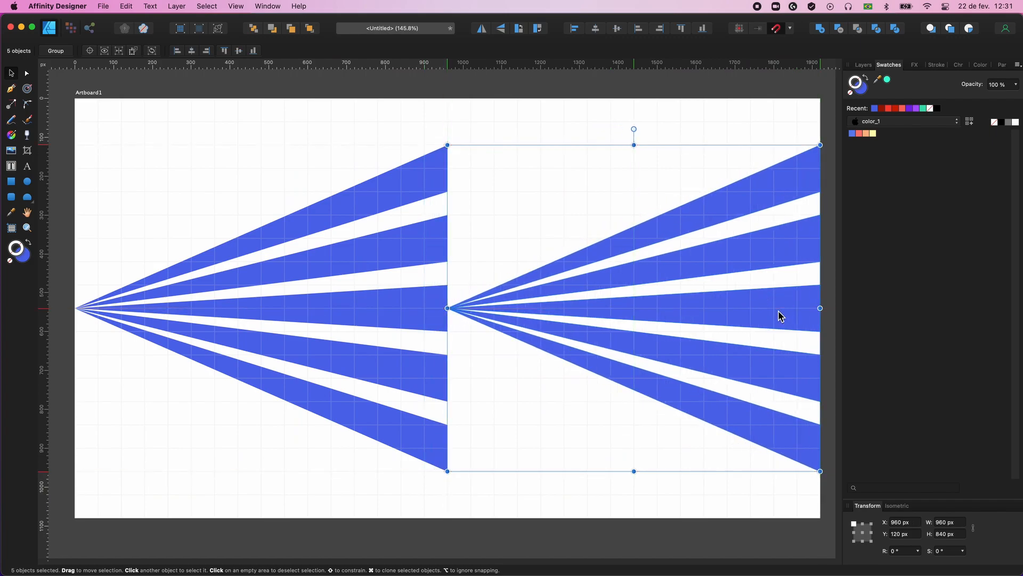
pyautogui.moveTo(634, 129); pyautogui.dragTo(644, 444)
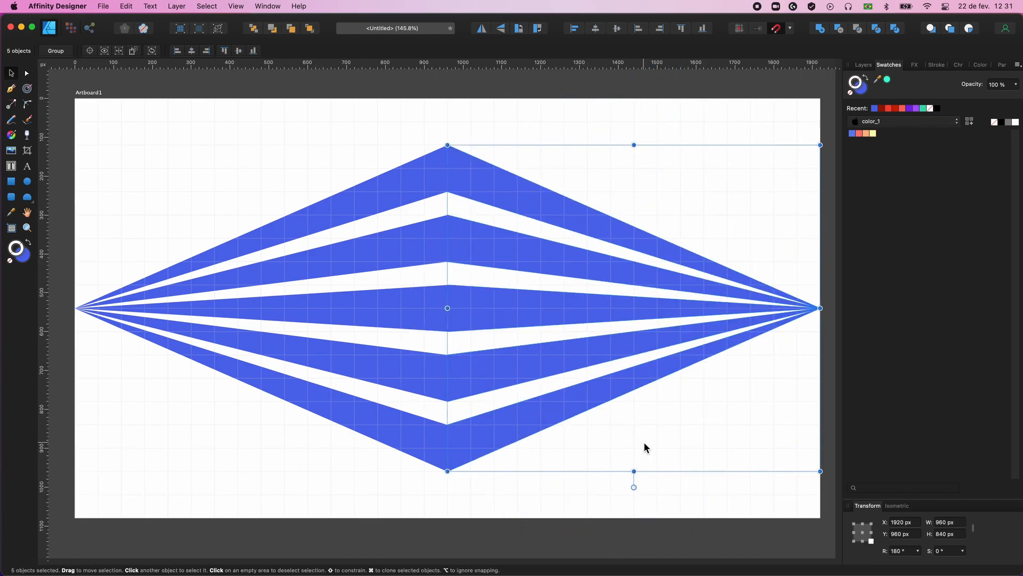
pyautogui.click(598, 114)
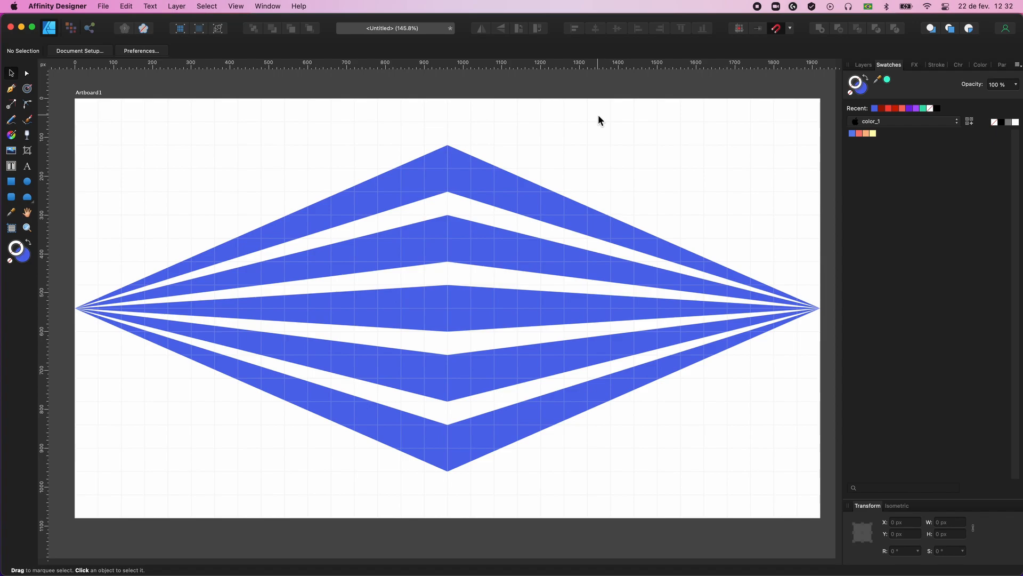
# Step: Lighten the fill of the five triangles on the artboard's left half to lightness 78 with HSL sliders
pyautogui.moveTo(291, 176); pyautogui.dragTo(363, 456)
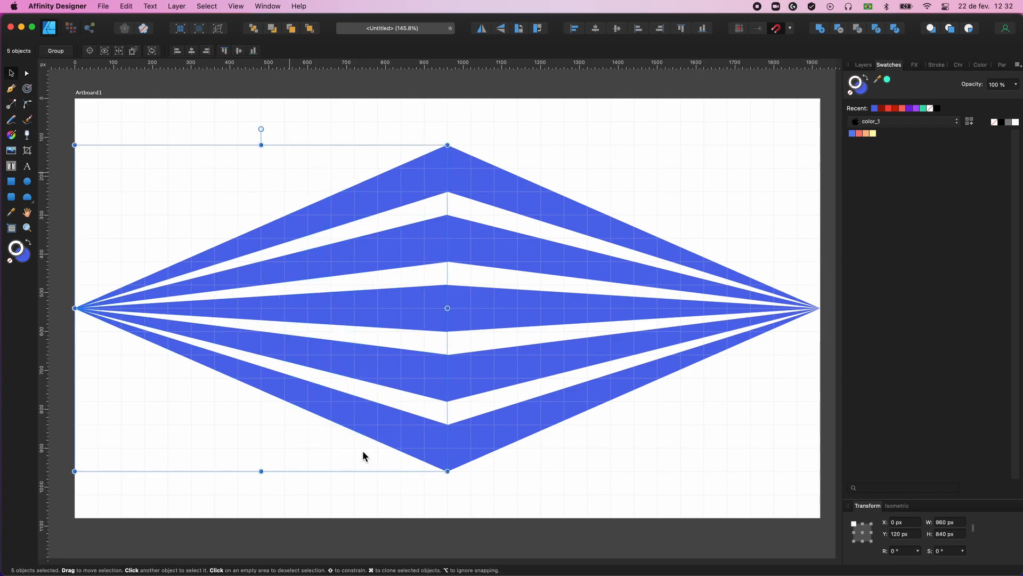
pyautogui.click(21, 258)
pyautogui.doubleClick(24, 260)
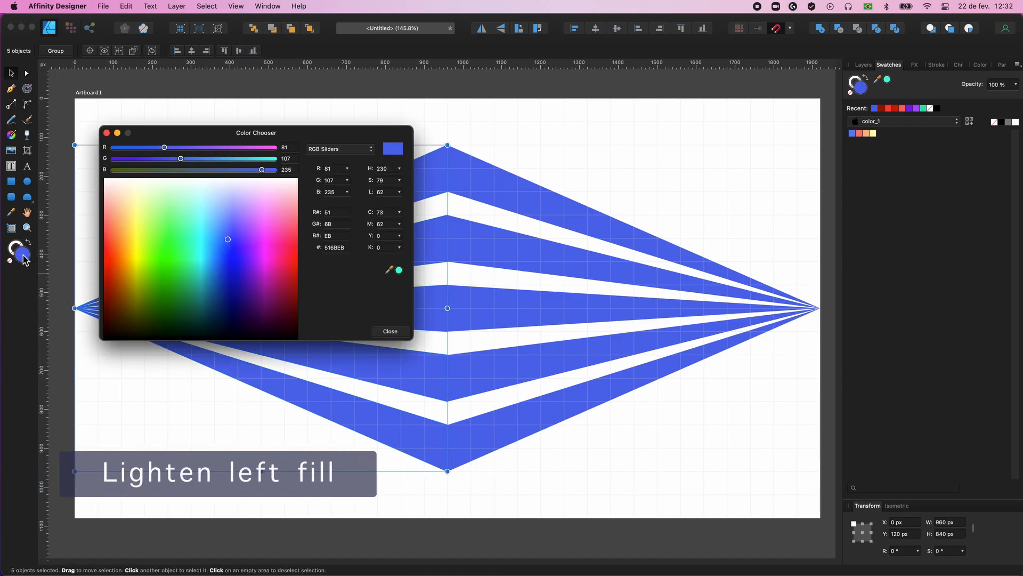
pyautogui.click(328, 151)
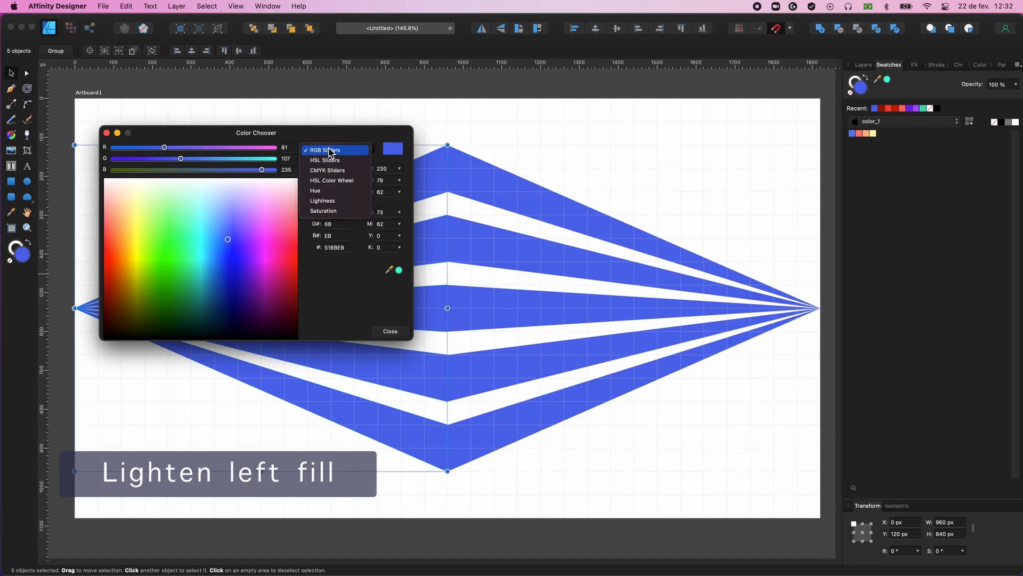
pyautogui.click(336, 162)
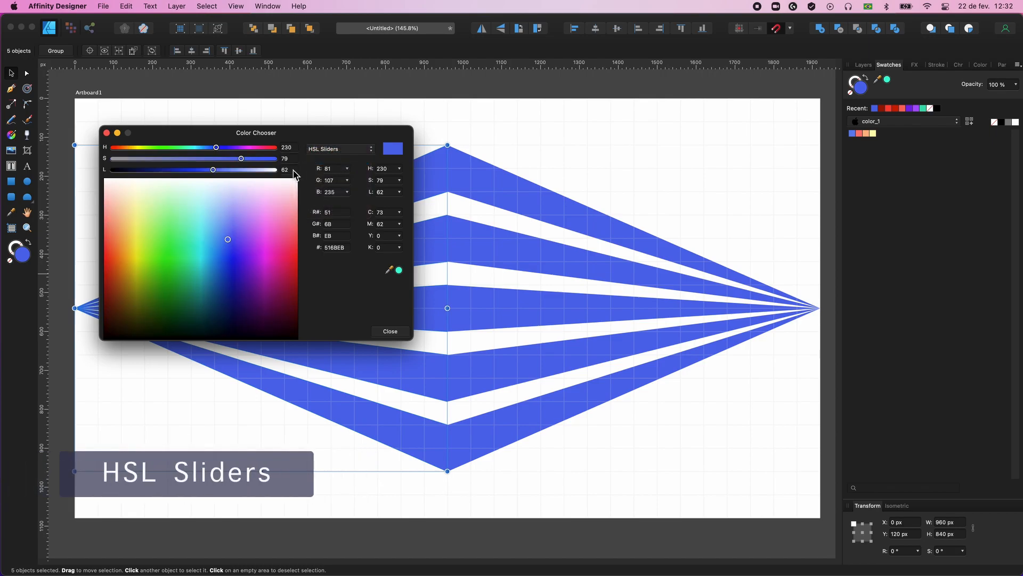
pyautogui.scroll(6, 292, 171)
pyautogui.scroll(2, 294, 175)
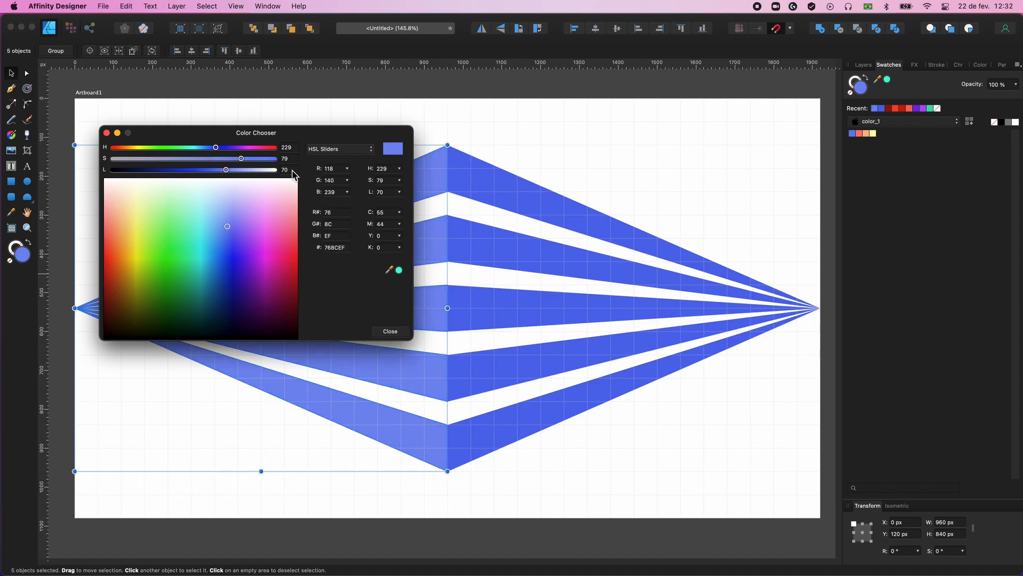
pyautogui.scroll(2, 294, 176)
pyautogui.scroll(3, 293, 175)
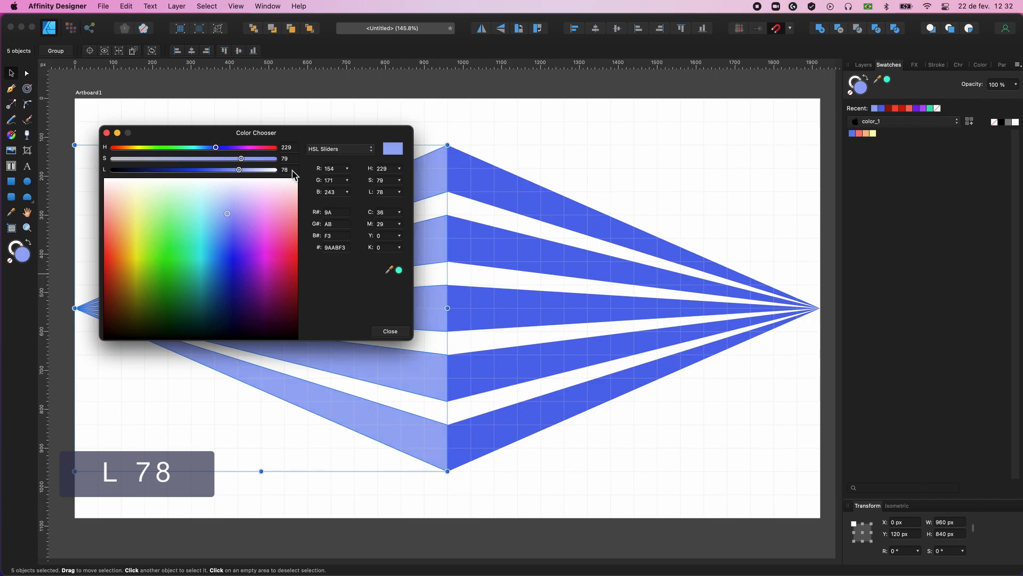
pyautogui.click(106, 133)
pyautogui.click(185, 125)
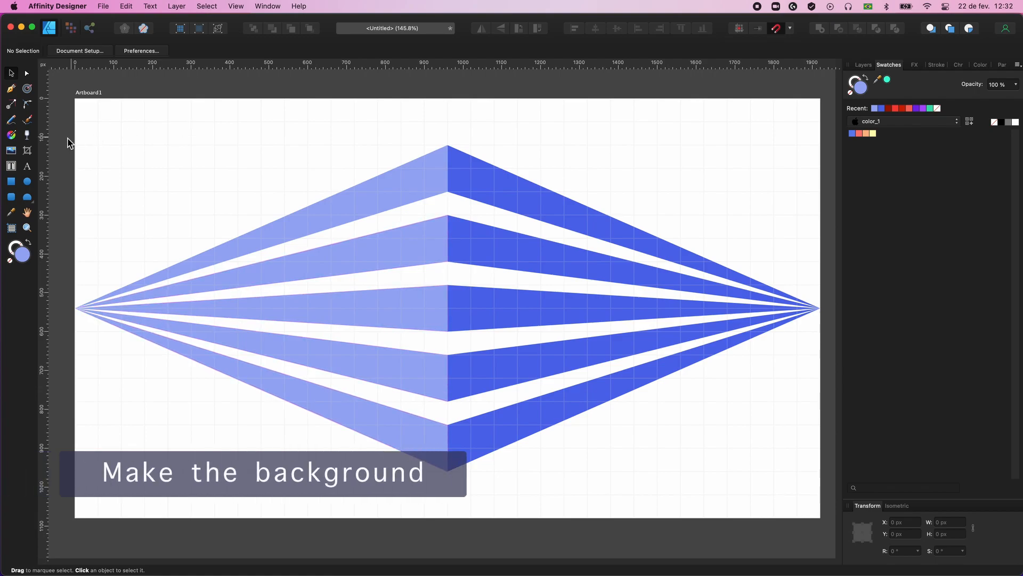
# Step: Draw a 480 × 1080 px rectangle covering the artboard's left quarter and fill it with black
pyautogui.click(12, 182)
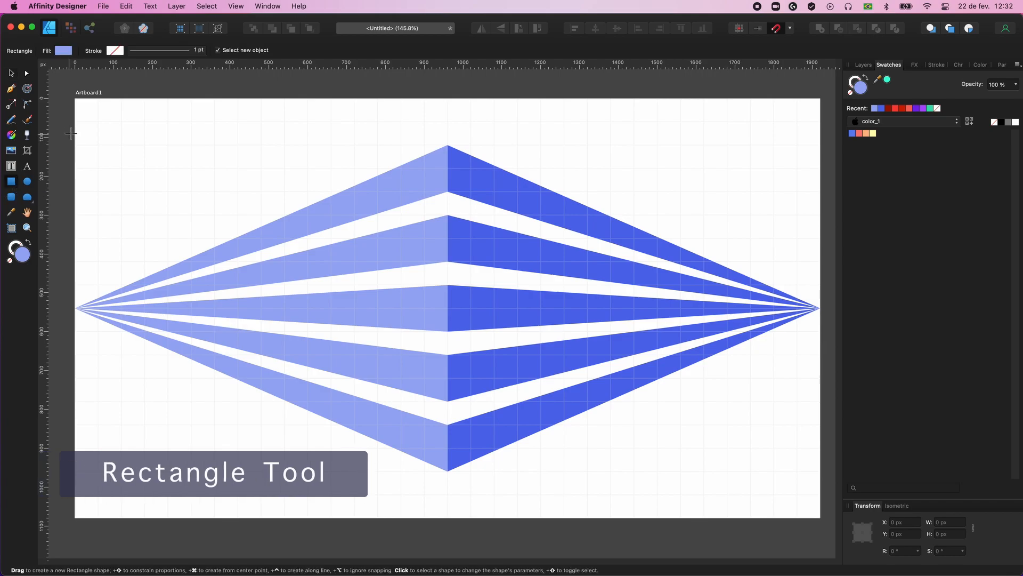
pyautogui.moveTo(75, 100); pyautogui.dragTo(262, 517)
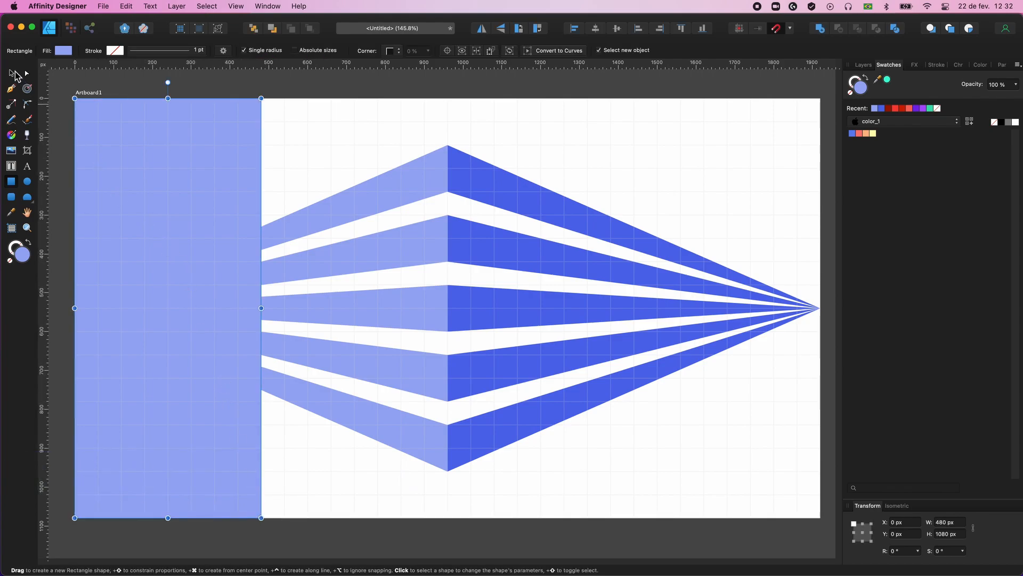
pyautogui.click(13, 75)
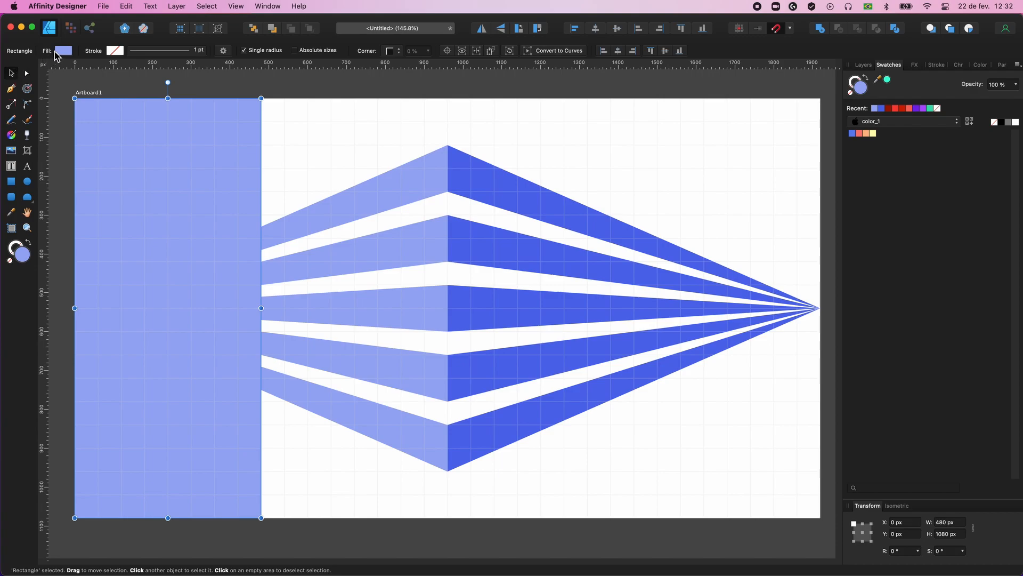
pyautogui.click(57, 51)
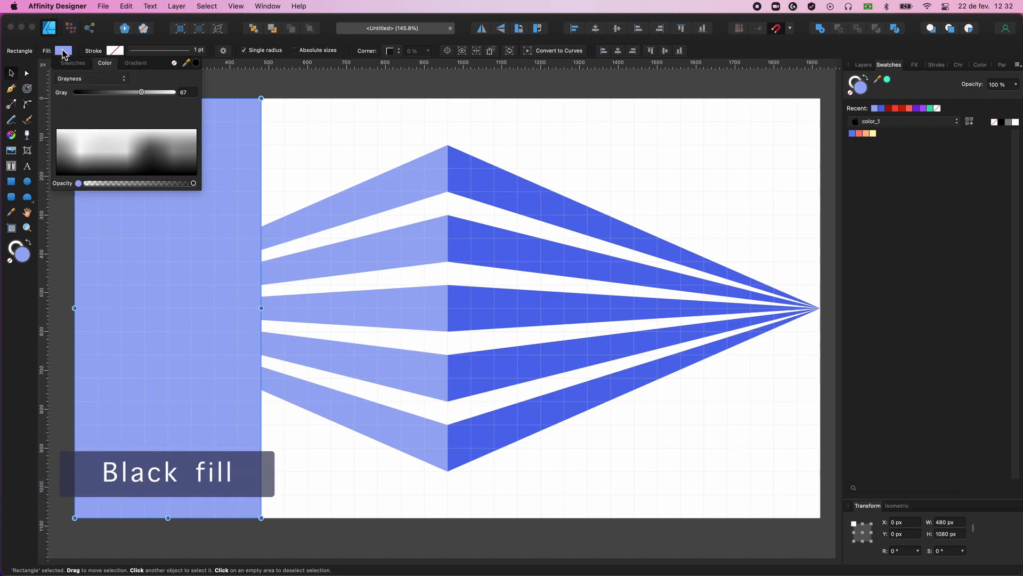
pyautogui.click(196, 64)
pyautogui.click(295, 143)
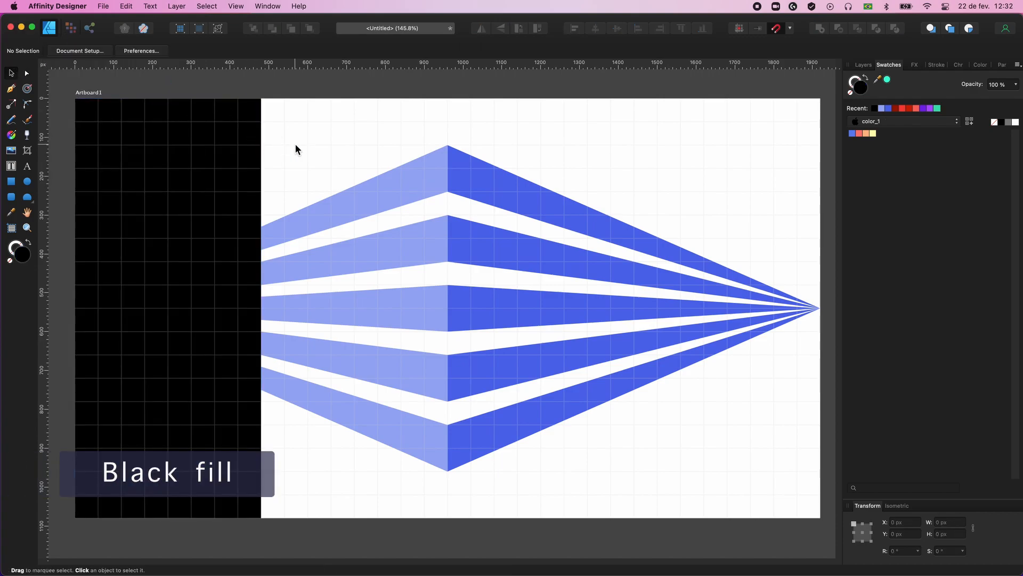
# Step: Copy the black rectangle over to the artboard's right edge so it covers the right quarter
pyautogui.click(226, 159)
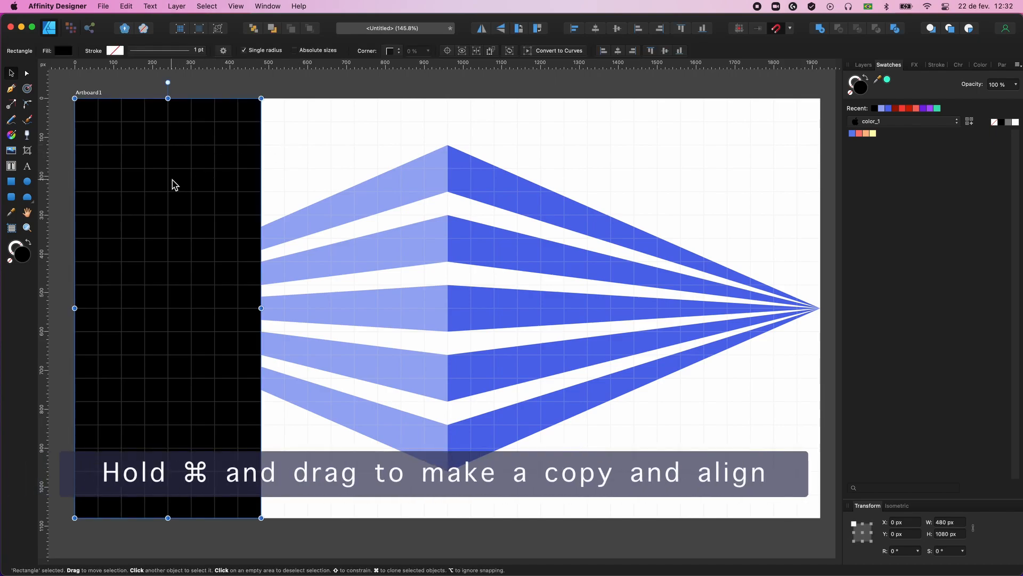
pyautogui.moveTo(172, 184); pyautogui.dragTo(732, 205)
pyautogui.click(463, 88)
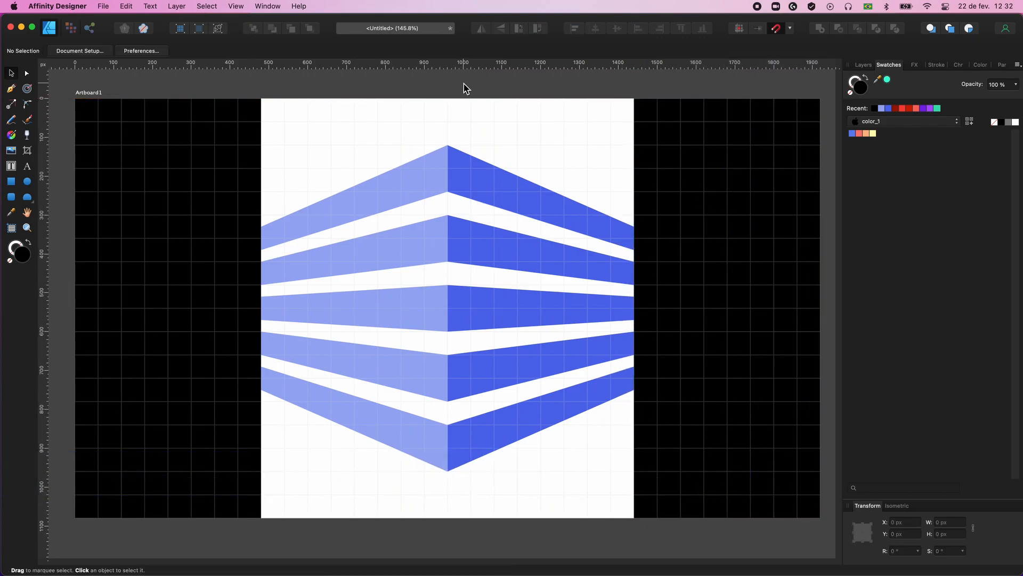
# Step: Duplicate the left black rectangle and widen the copy to 1920 px so it spans the whole artboard
pyautogui.click(187, 171)
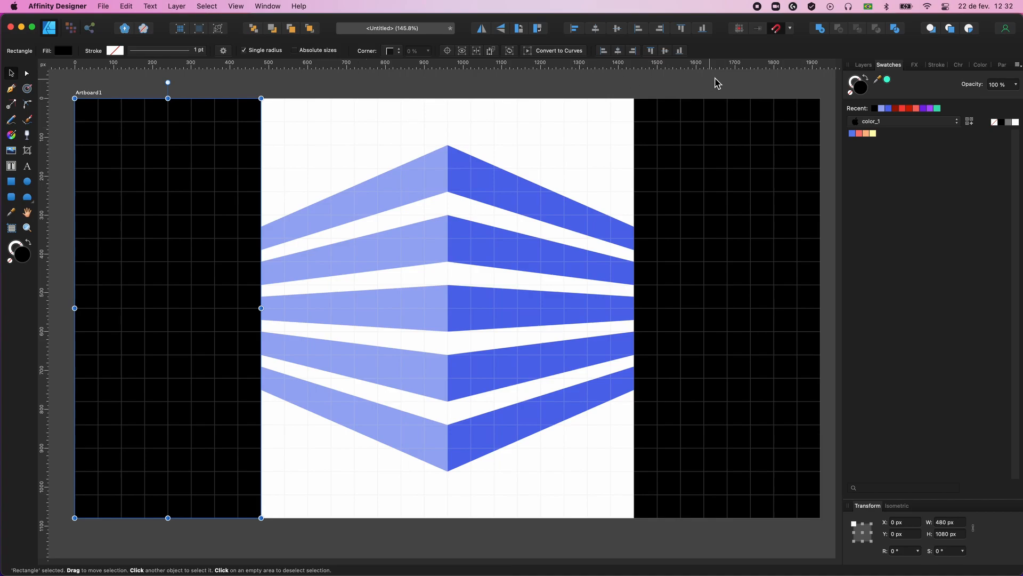
pyautogui.click(863, 65)
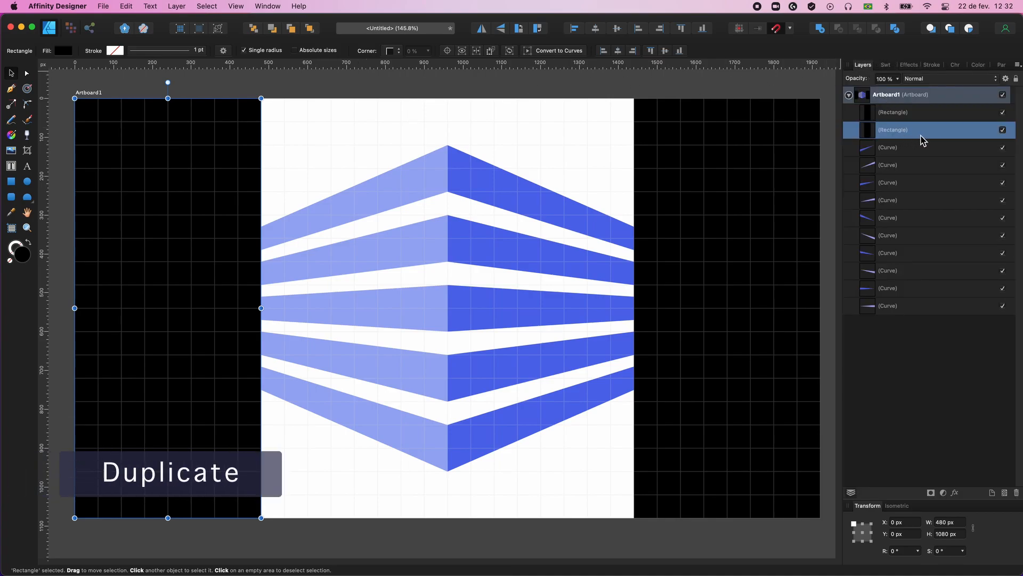
pyautogui.press('super+j')
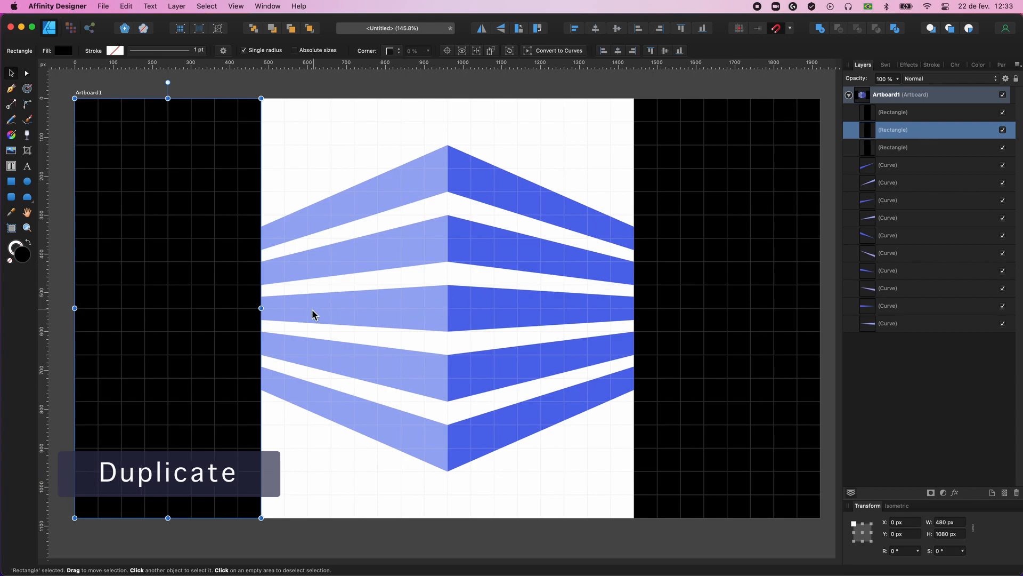
pyautogui.moveTo(265, 309); pyautogui.dragTo(821, 318)
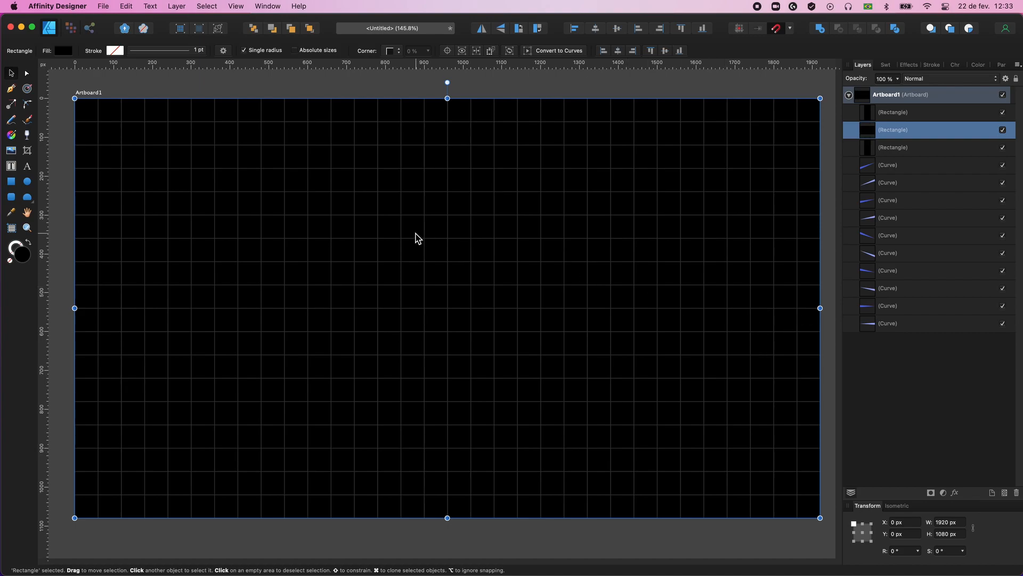
# Step: Move the full-width black rectangle to the back as the background behind the blue stripes
pyautogui.rightClick(435, 224)
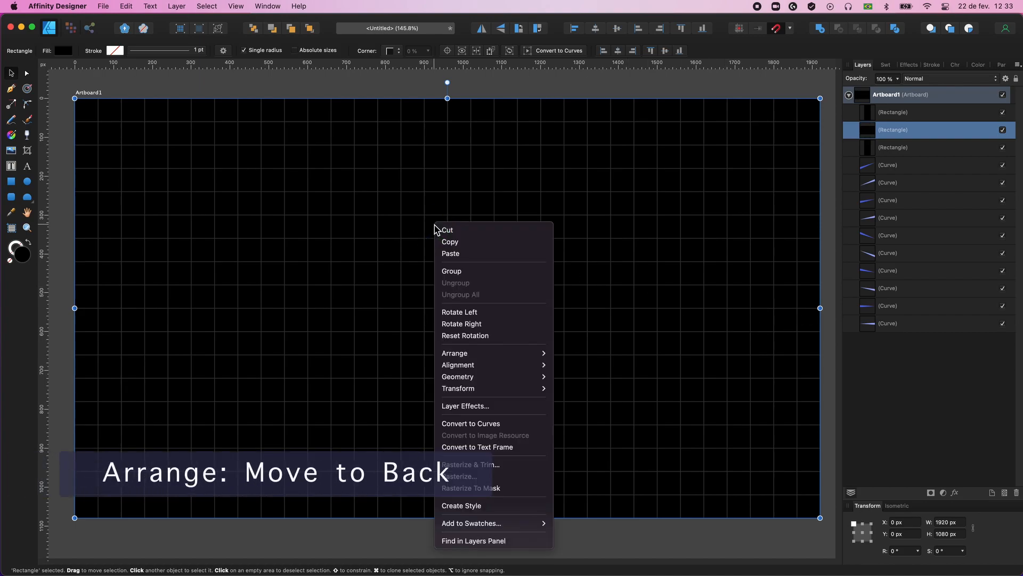
pyautogui.moveTo(498, 354)
pyautogui.click(580, 389)
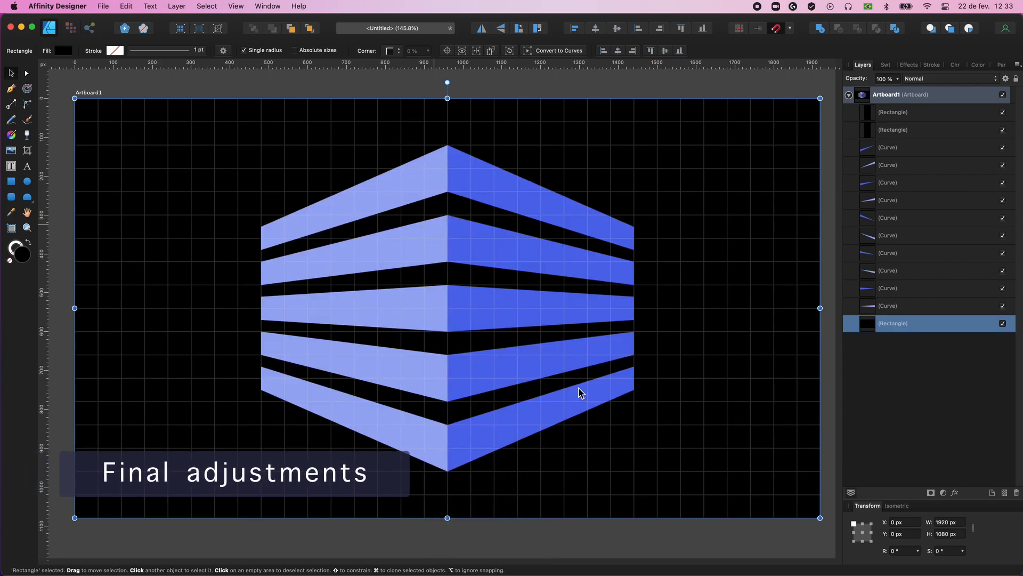
pyautogui.click(400, 88)
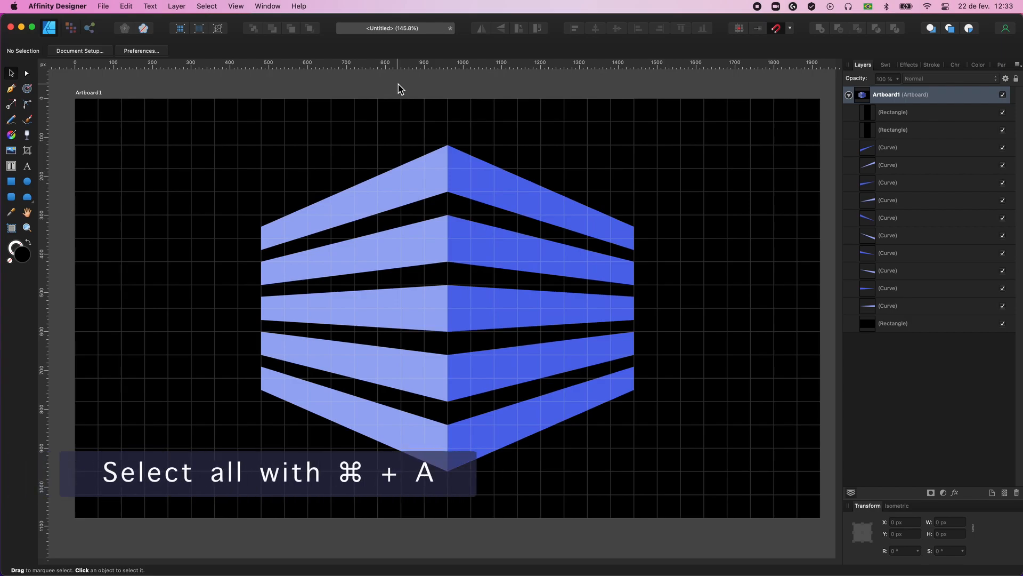
# Step: Select all objects and move the top stripe's two fold nodes with the Node tool to X 1080 px, keeping their heights
pyautogui.press('super+a')
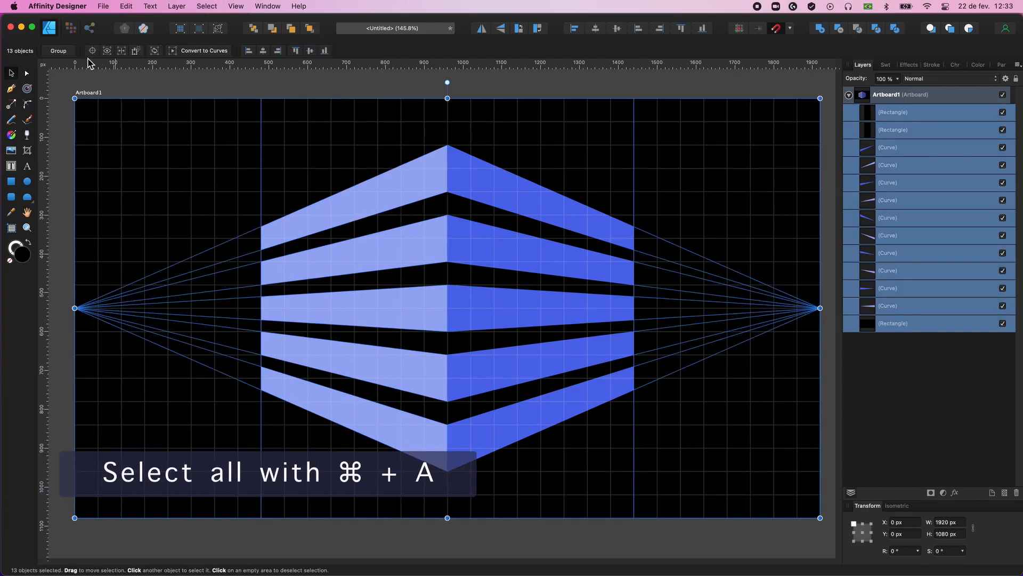
pyautogui.click(27, 74)
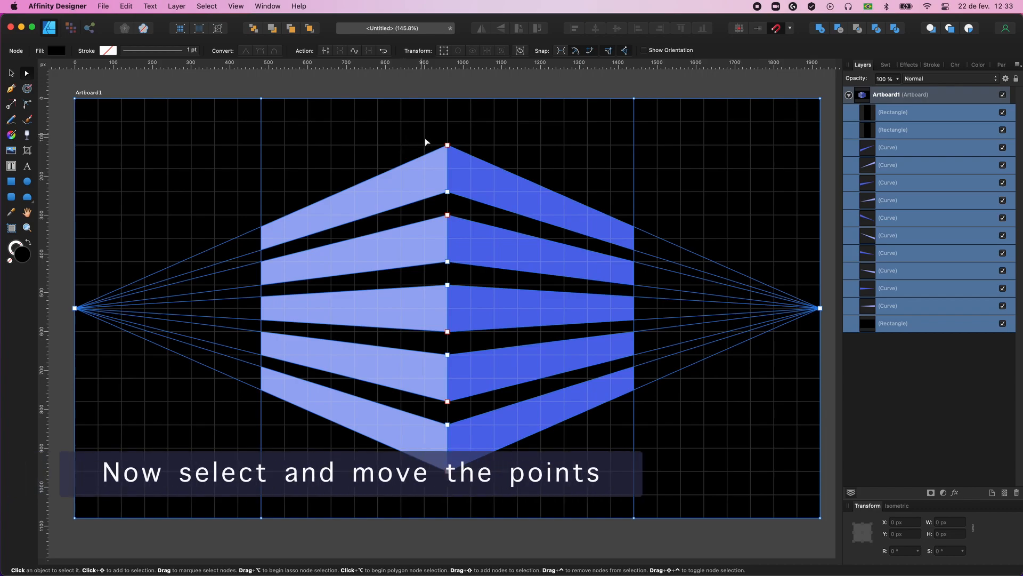
pyautogui.click(447, 191)
pyautogui.moveTo(452, 199); pyautogui.dragTo(504, 200)
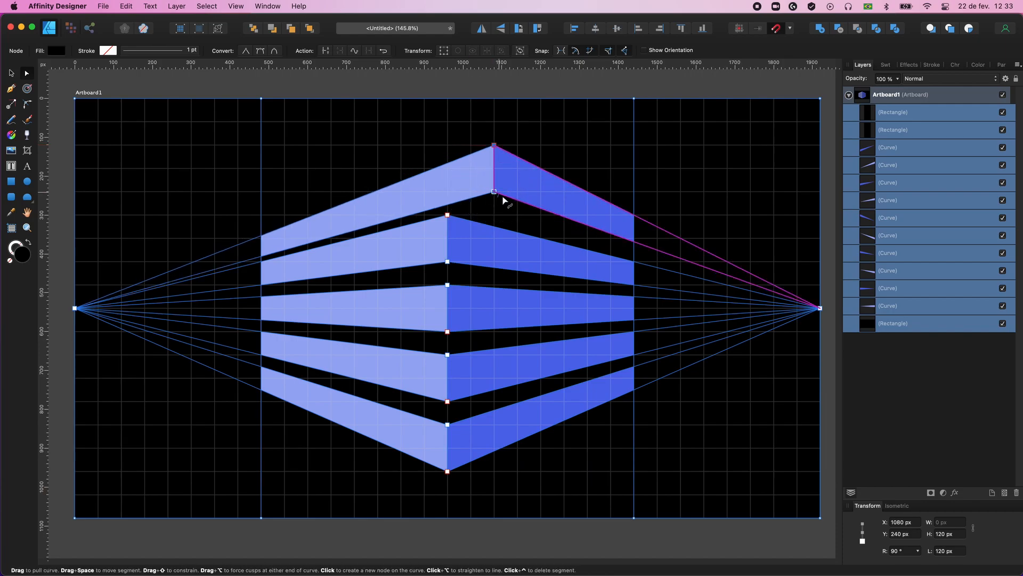
# Step: Shift the second stripe's fold nodes 60 px right, the fourth's 60 px left and the bottom stripe's left to X 840 px
pyautogui.moveTo(440, 211); pyautogui.dragTo(472, 268)
pyautogui.click(448, 355)
pyautogui.moveTo(449, 406); pyautogui.dragTo(406, 475)
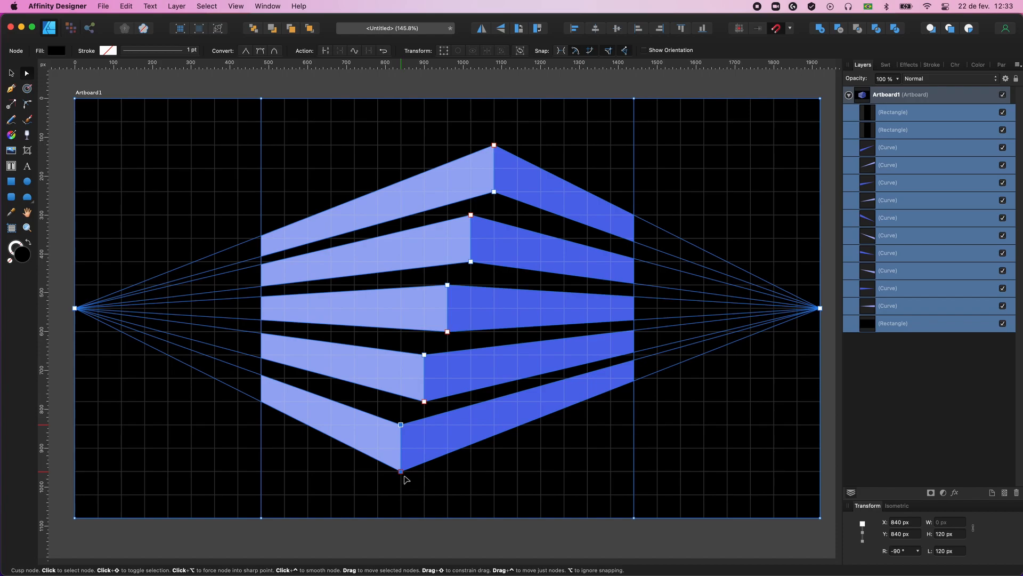
pyautogui.click(510, 83)
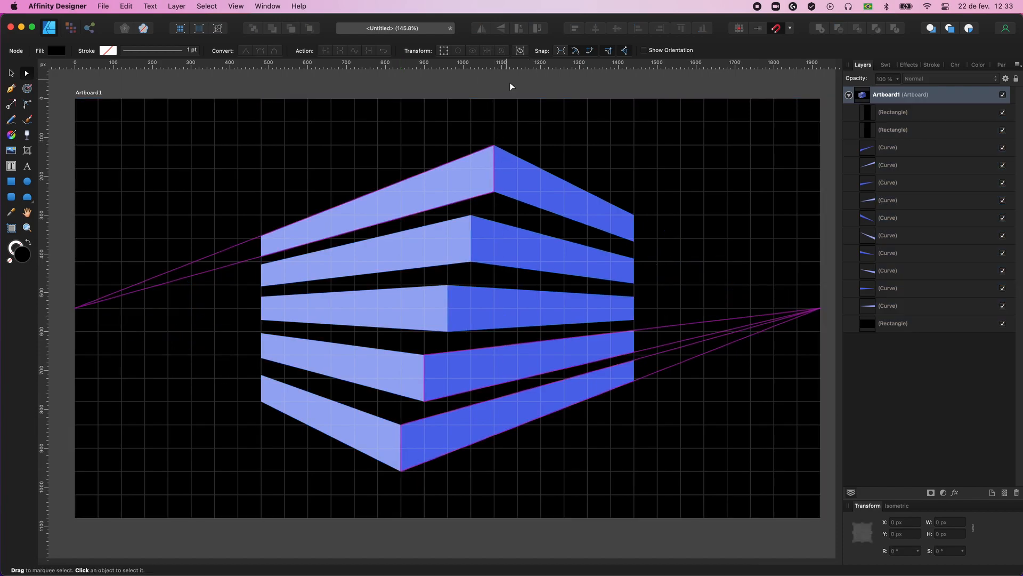
# Step: Hide the document grid through the Grid and Axis Manager
pyautogui.click(236, 6)
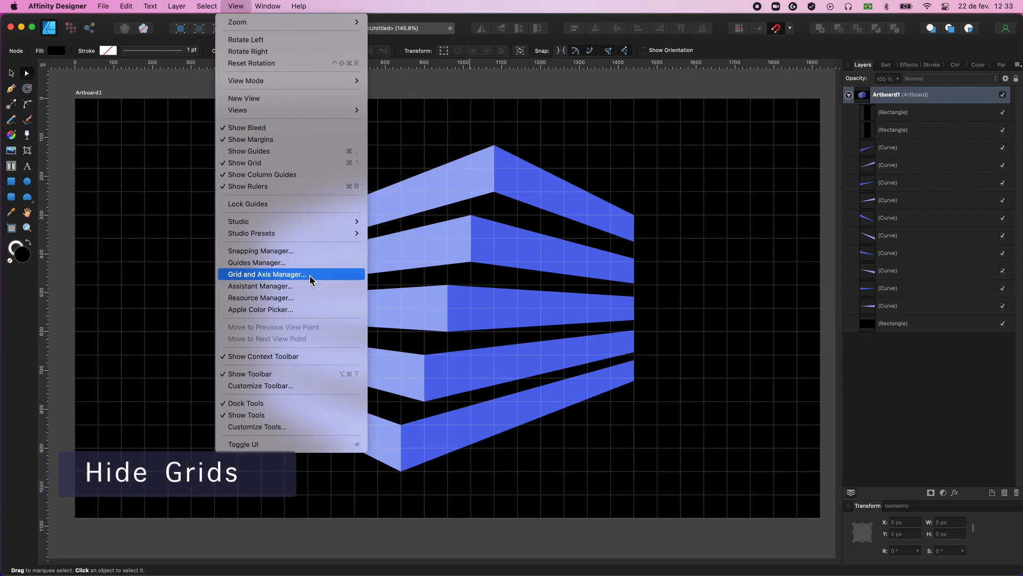
pyautogui.click(310, 274)
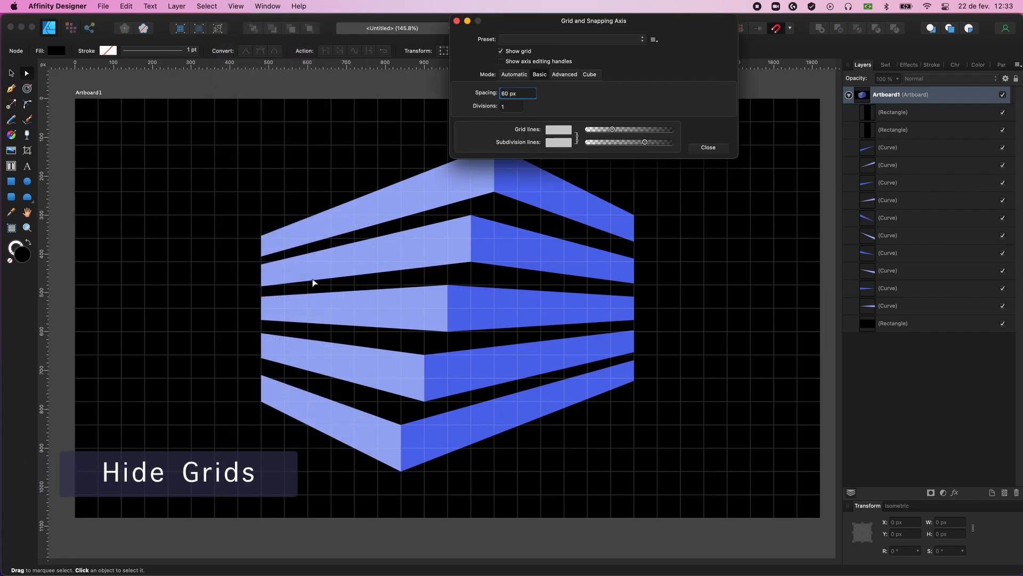
pyautogui.click(501, 52)
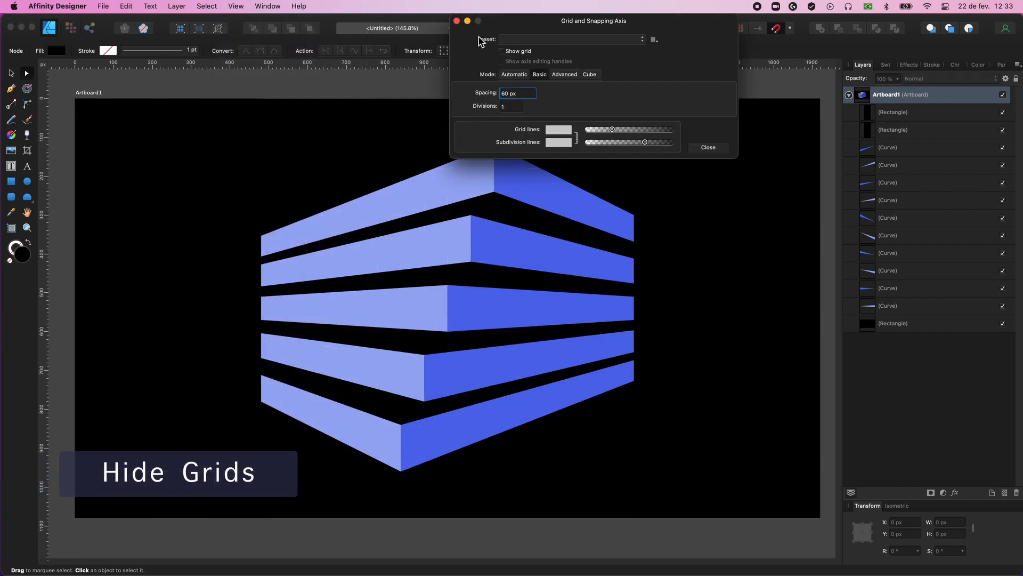
pyautogui.click(457, 20)
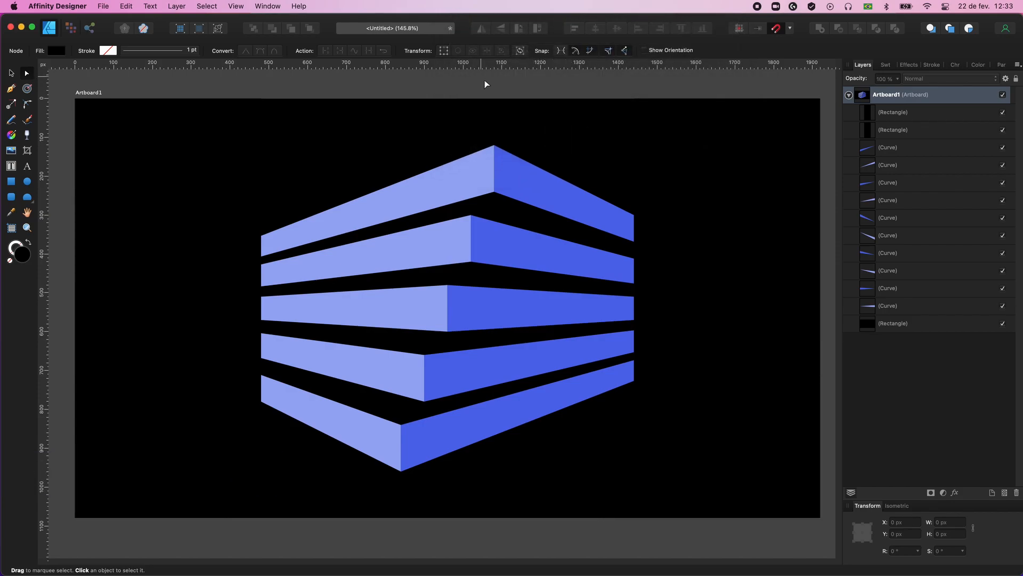